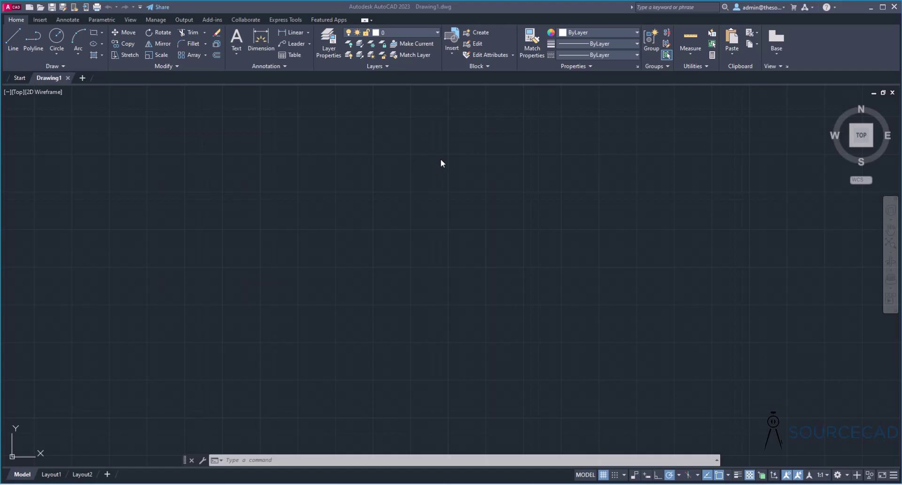
- Bring File Explorer forward, centre it, and open House plan monochrome.pdf from the PDF agile folder
{"action": "key", "text": "alt+Tab"}
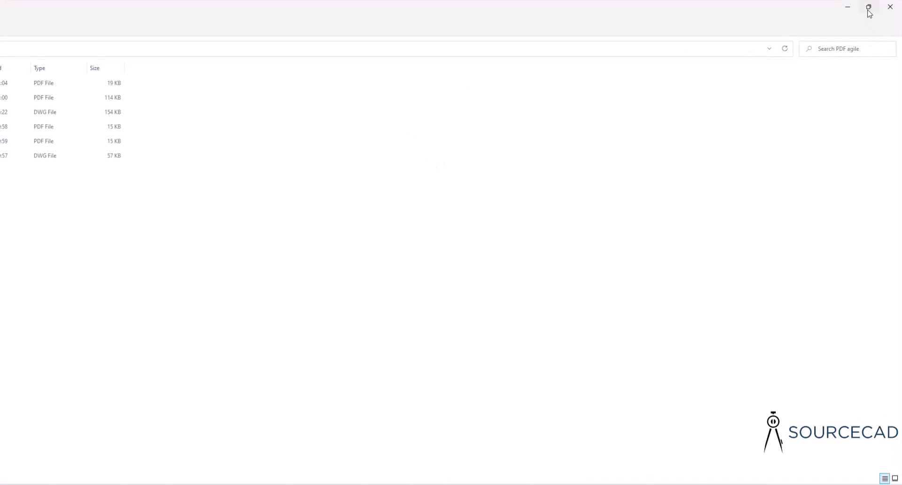
{"action": "left_click", "coordinate": [869, 7]}
{"action": "left_click_drag", "start_coordinate": [14, 22], "coordinate": [415, 24]}
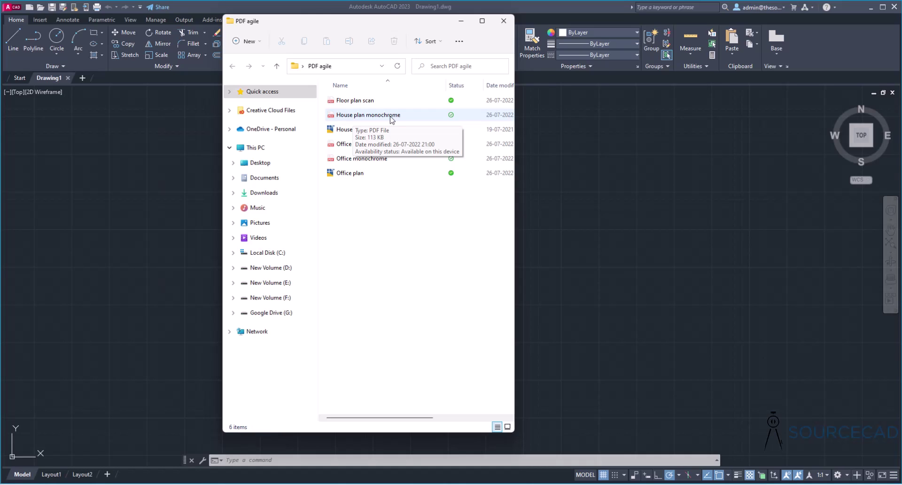
{"action": "left_click", "coordinate": [390, 119]}
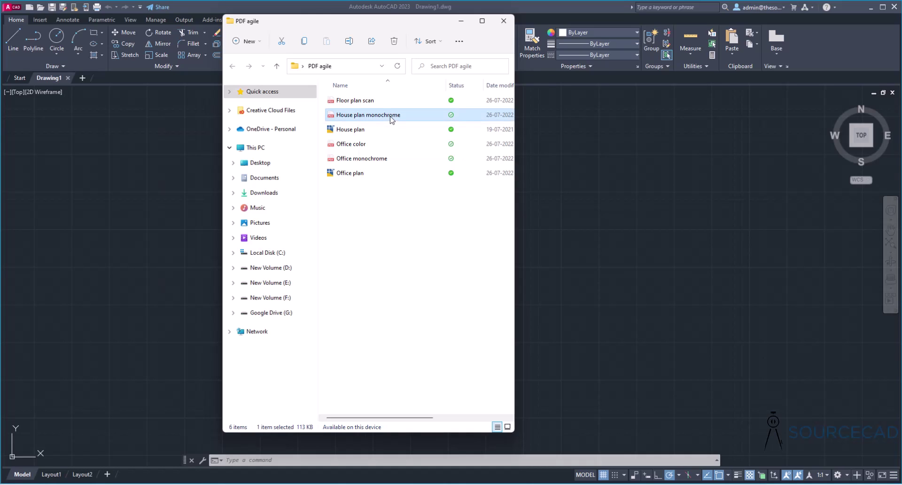
{"action": "double_click", "coordinate": [390, 119]}
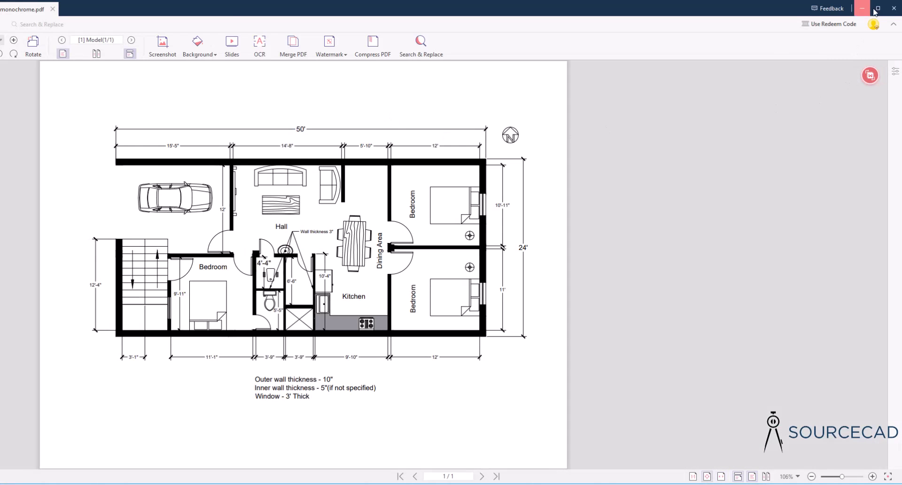
- Shrink the PDF Agile window over the plan and bring up its Convert tools
{"action": "left_click", "coordinate": [875, 8]}
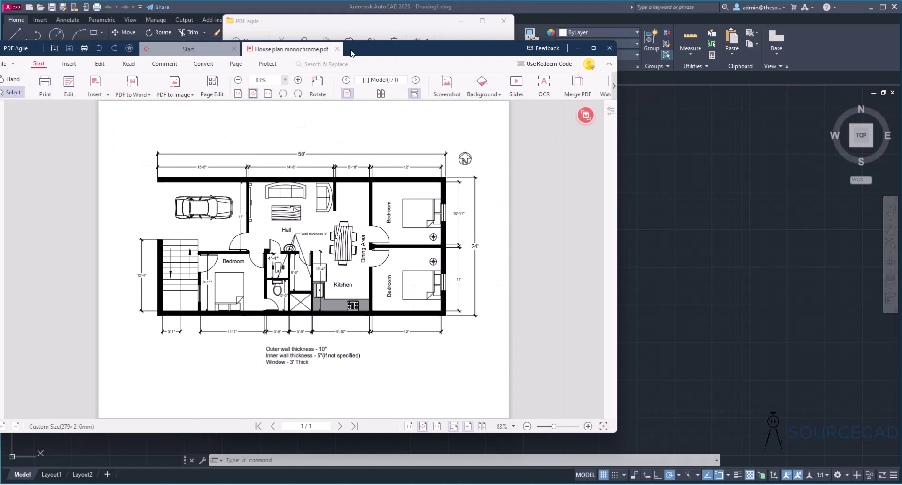
{"action": "left_click_drag", "start_coordinate": [423, 41], "coordinate": [448, 49]}
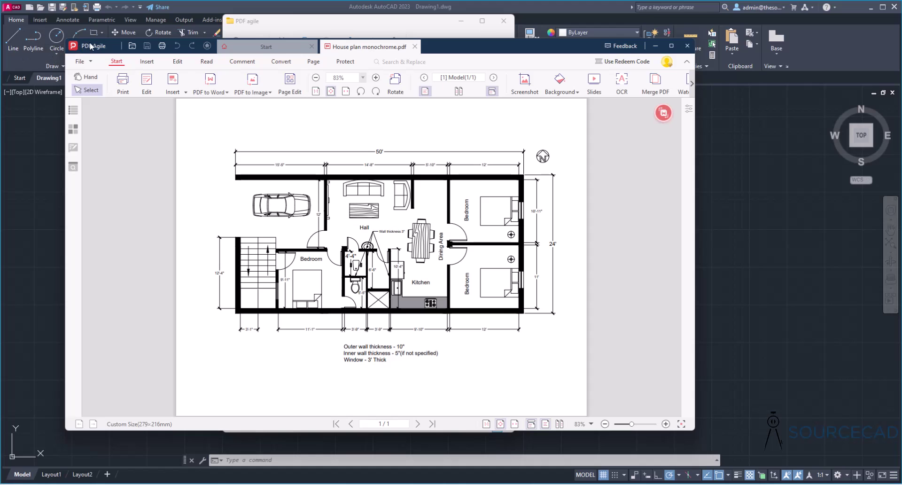
{"action": "left_click", "coordinate": [81, 61]}
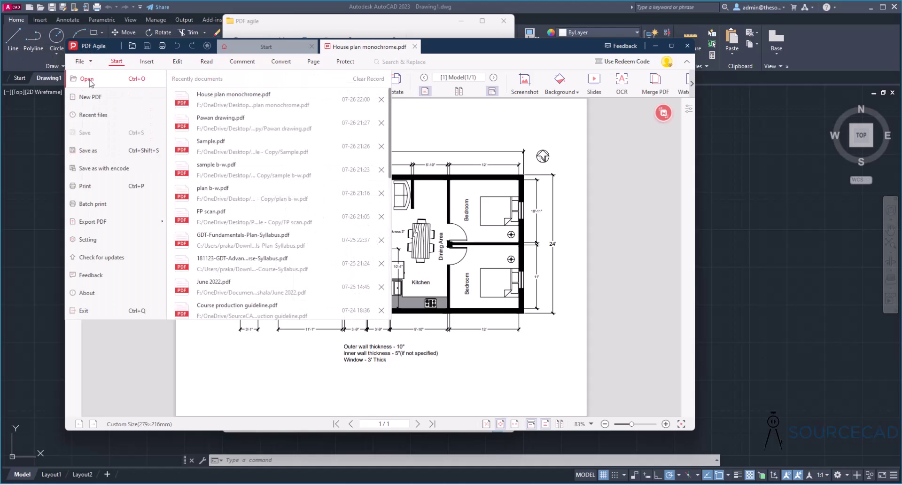
{"action": "left_click", "coordinate": [607, 159]}
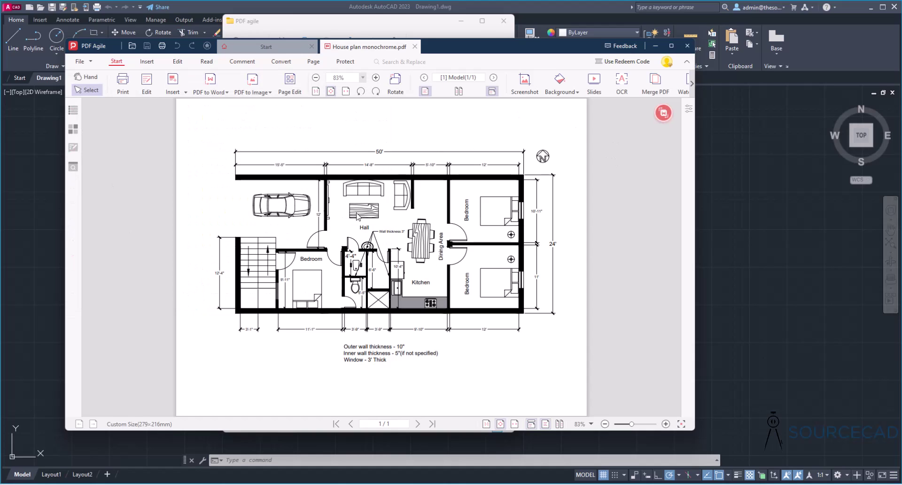
{"action": "left_click", "coordinate": [282, 62]}
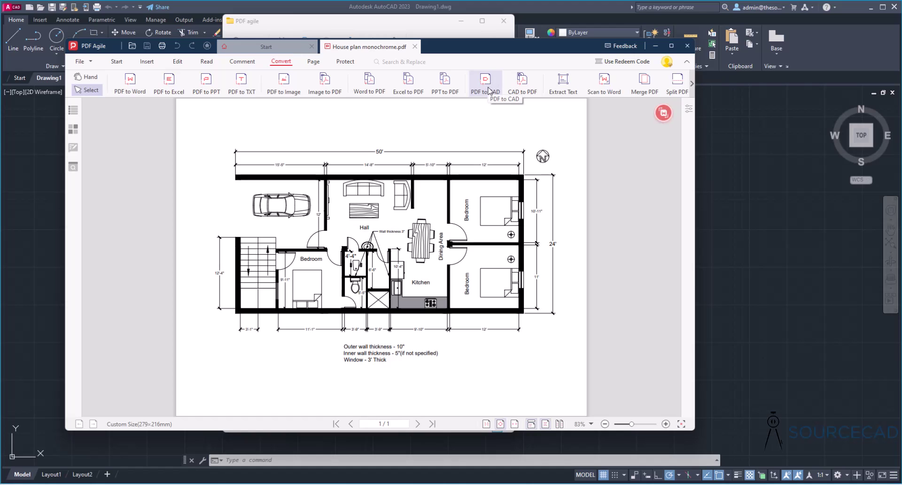
- Convert the house plan PDF to DWG format, saved in its original folder
{"action": "left_click", "coordinate": [489, 91]}
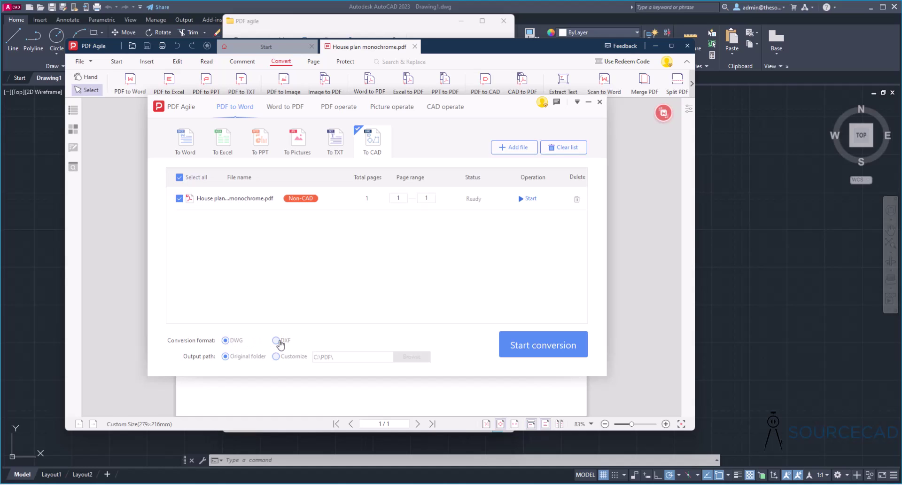
{"action": "left_click", "coordinate": [227, 341]}
{"action": "left_click", "coordinate": [556, 348]}
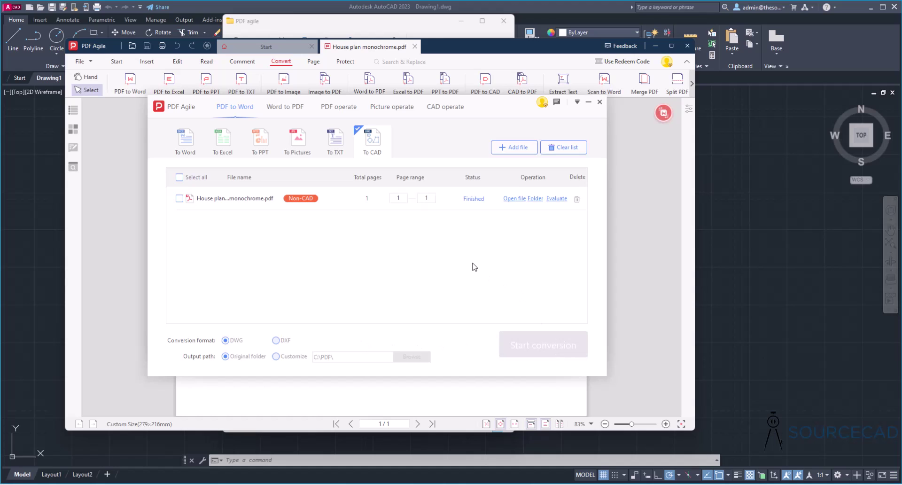
- Open the converted House plan monochrome.dwg in AutoCAD, accepting the non-Autodesk file warning
{"action": "left_click", "coordinate": [512, 199]}
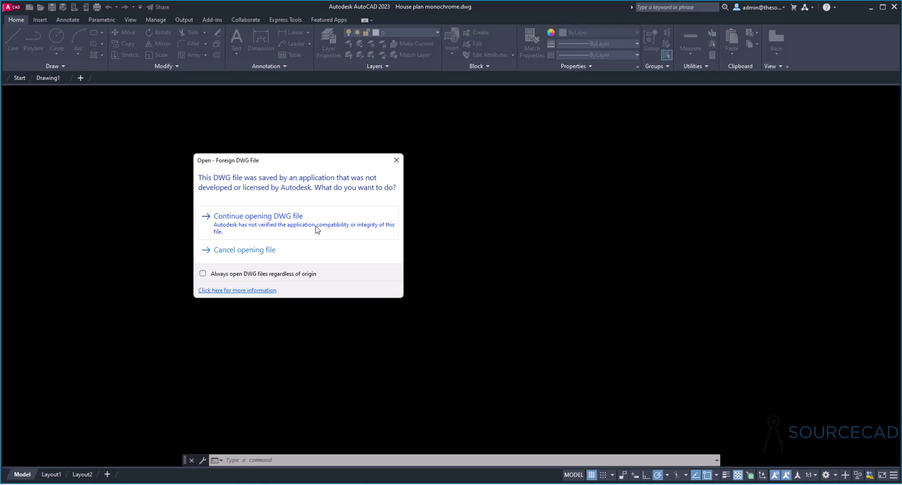
{"action": "left_click", "coordinate": [265, 221]}
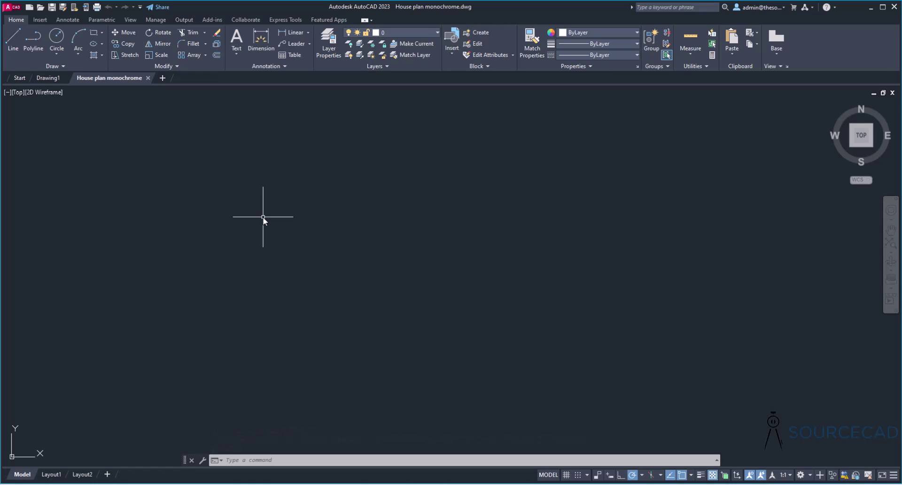
- Zoom to extents and measure the upper-left outer wall with DI, reading 39.2430 units
{"action": "middle_click", "coordinate": [263, 218]}
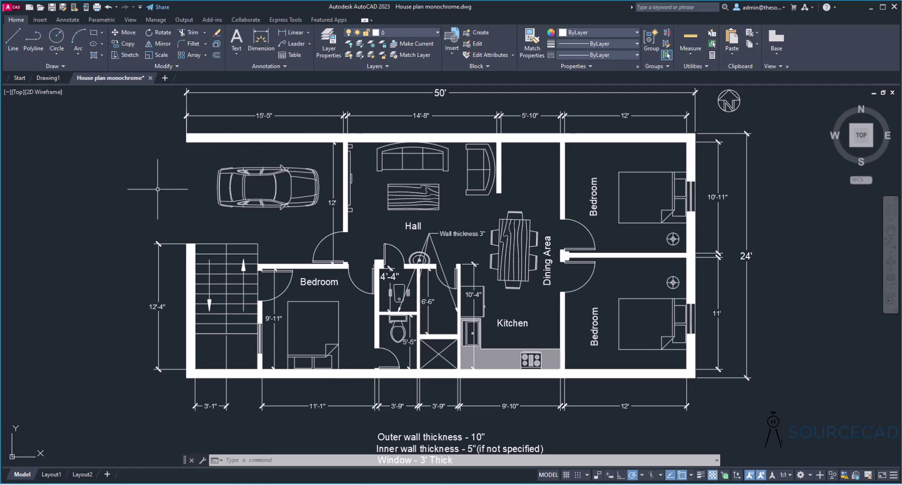
{"action": "type", "text": "DIST Specify first point:"}
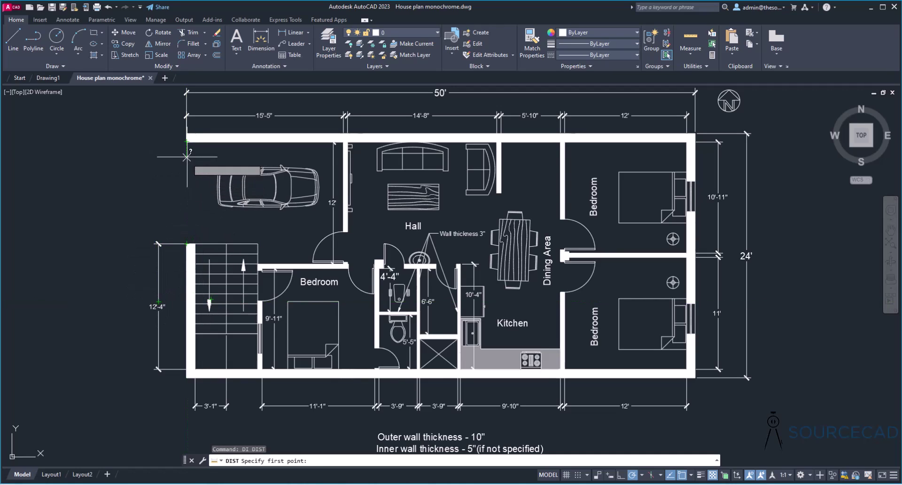
{"action": "left_click", "coordinate": [186, 140]}
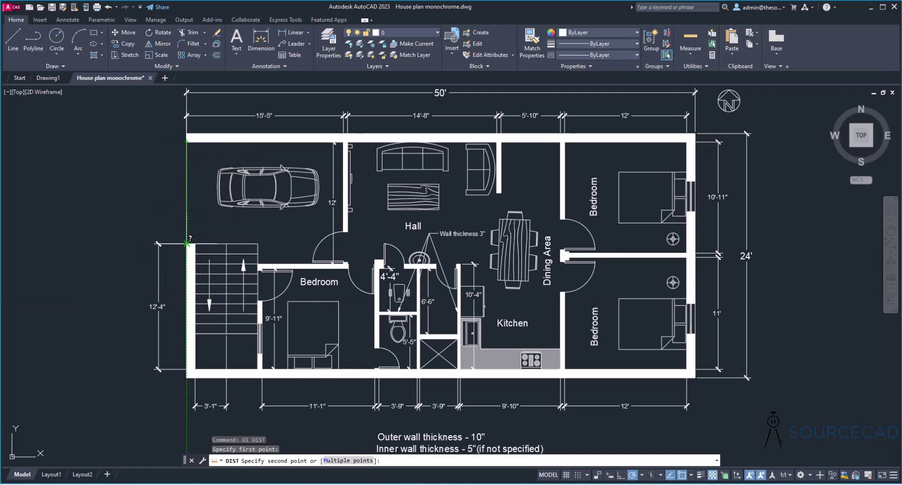
{"action": "left_click", "coordinate": [187, 243]}
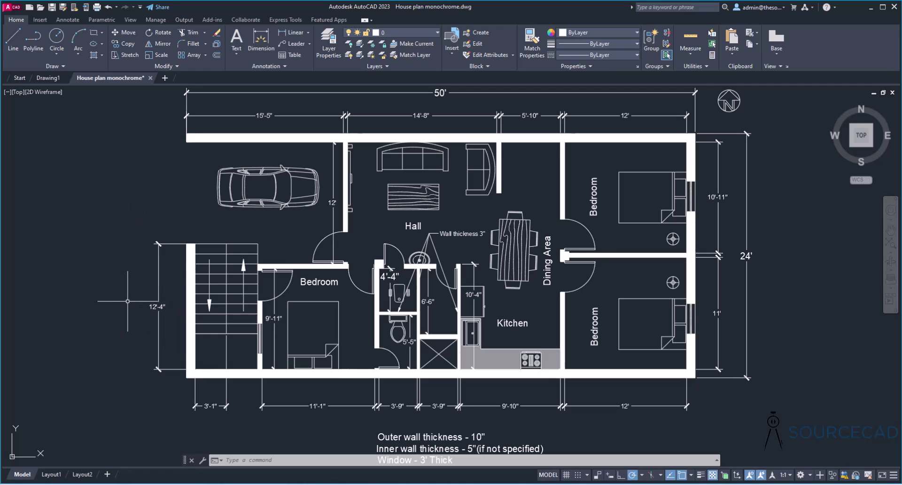
- Set drawing units to Architectural, 0'-0 1/2" precision, and Inches insertion scale
{"action": "type", "text": "un"}
{"action": "key", "text": "Return"}
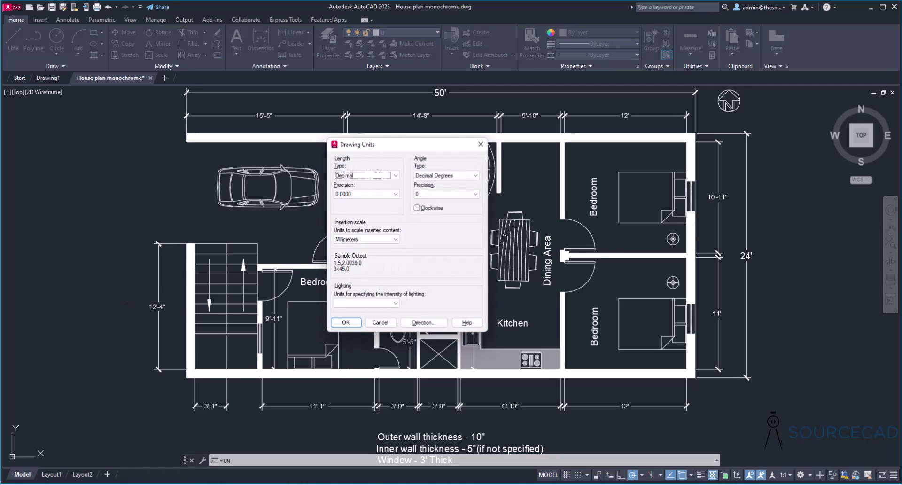
{"action": "left_click", "coordinate": [355, 175]}
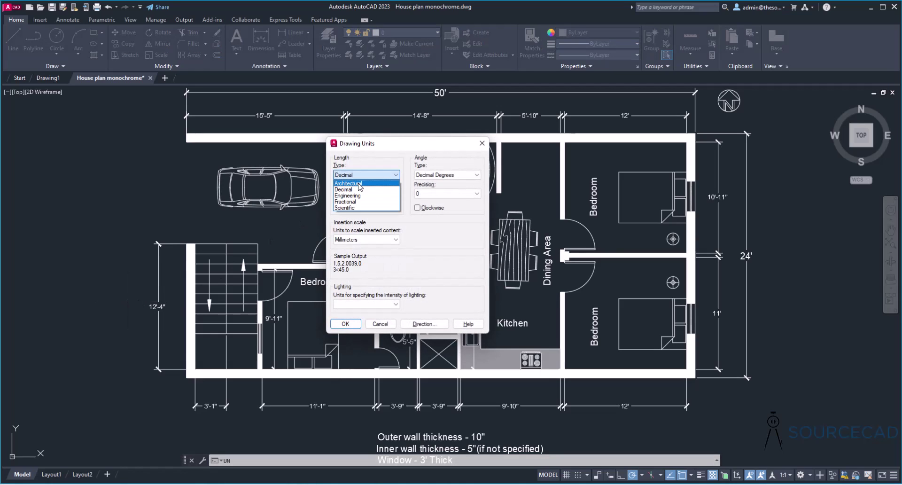
{"action": "left_click", "coordinate": [357, 181]}
{"action": "left_click", "coordinate": [360, 193]}
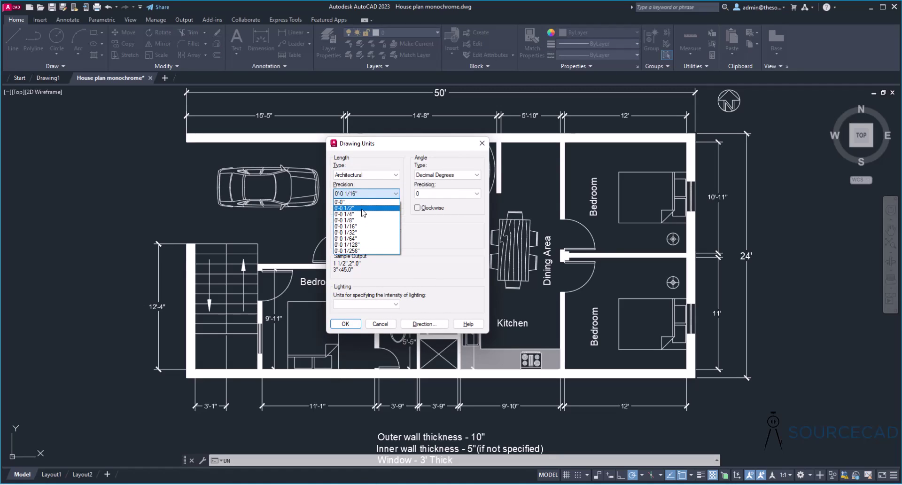
{"action": "left_click", "coordinate": [364, 213]}
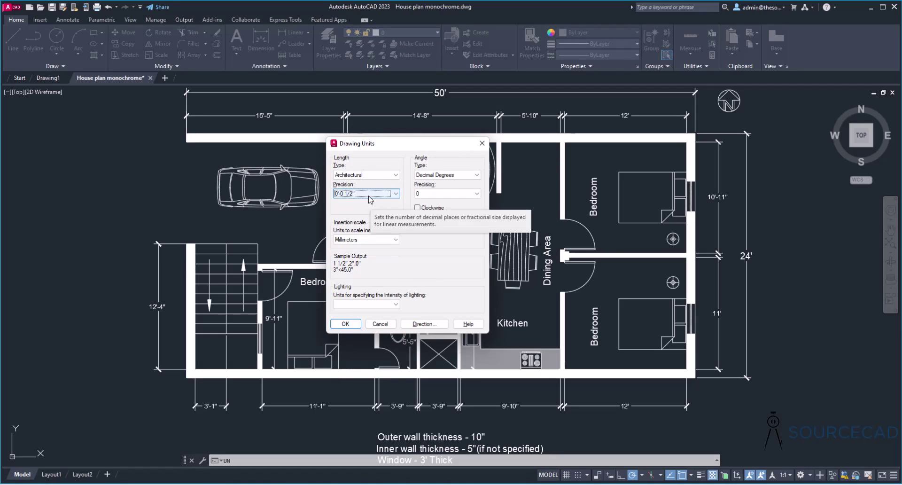
{"action": "left_click", "coordinate": [371, 239]}
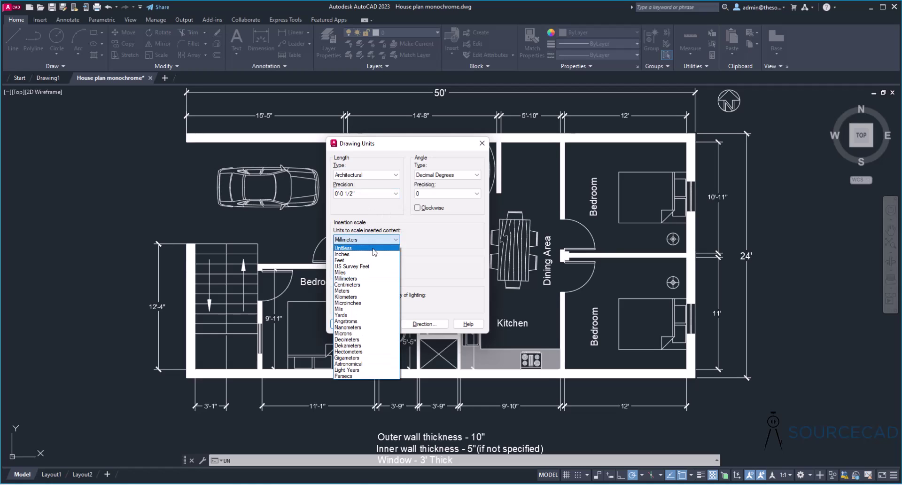
{"action": "left_click", "coordinate": [375, 256]}
{"action": "left_click", "coordinate": [353, 323]}
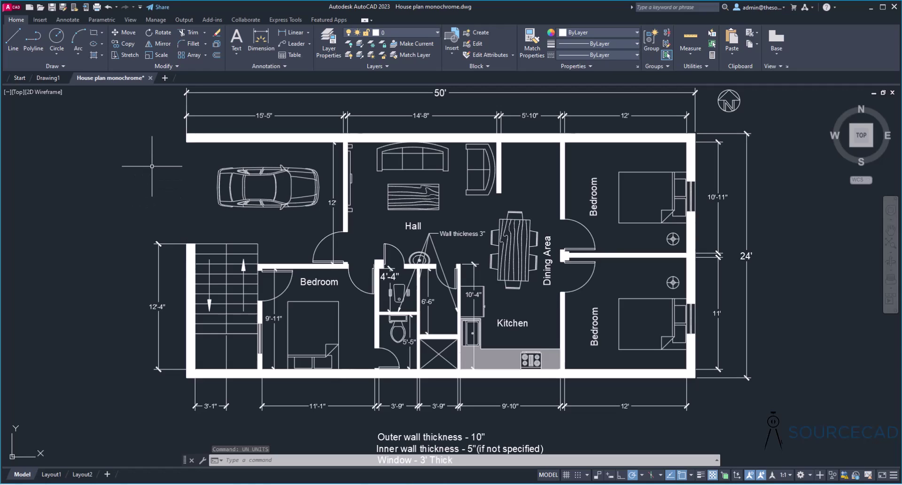
- Start SCALE and window-select the entire house plan
{"action": "scroll", "coordinate": [152, 164], "scroll_direction": "down", "scroll_amount": 3}
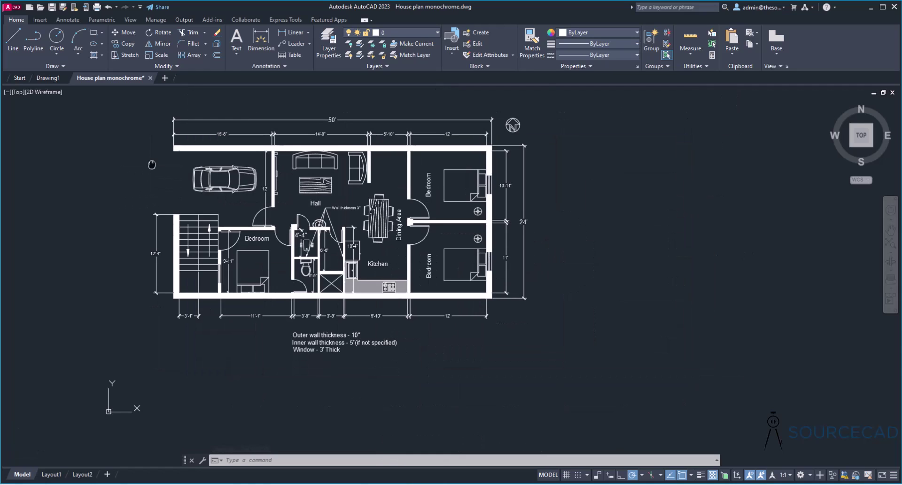
{"action": "left_click", "coordinate": [162, 58]}
{"action": "left_click", "coordinate": [161, 118]}
{"action": "left_click", "coordinate": [596, 416]}
{"action": "key", "text": "Return"}
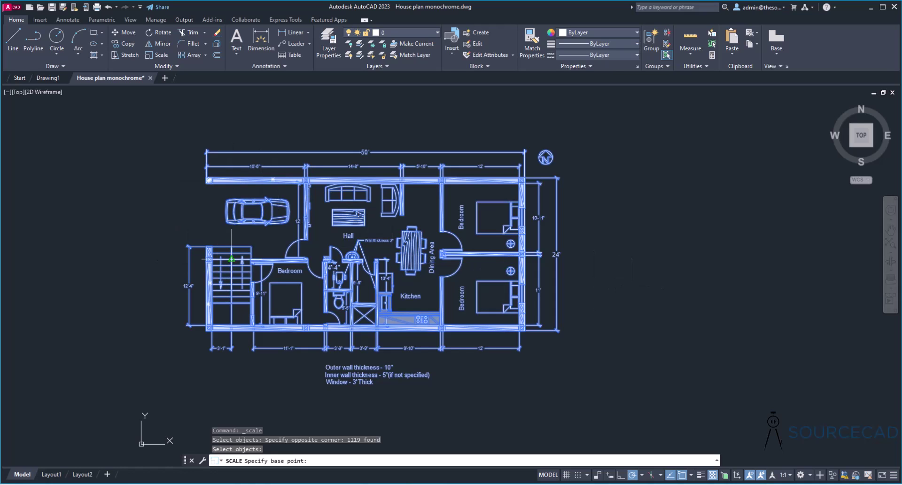
- Scale by reference from the top-left wall corner so the top wall span becomes 15'5"
{"action": "scroll", "coordinate": [245, 187], "scroll_direction": "up", "scroll_amount": 4}
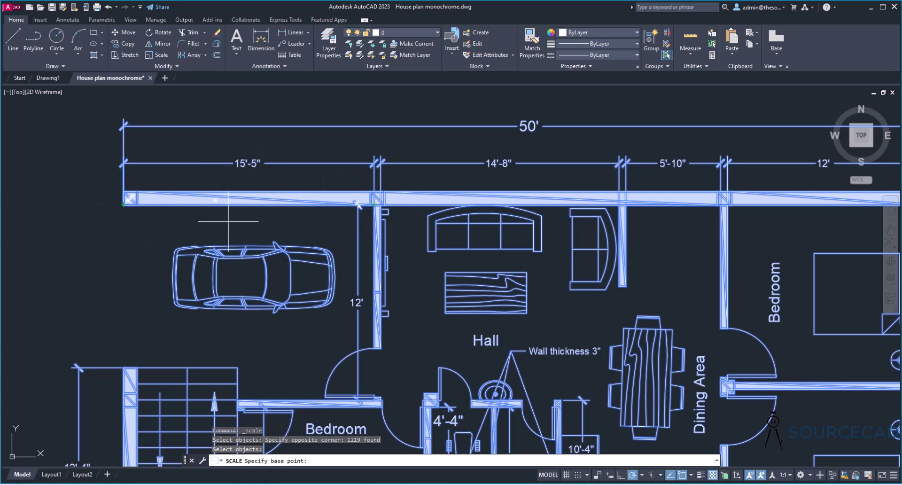
{"action": "left_click", "coordinate": [123, 204]}
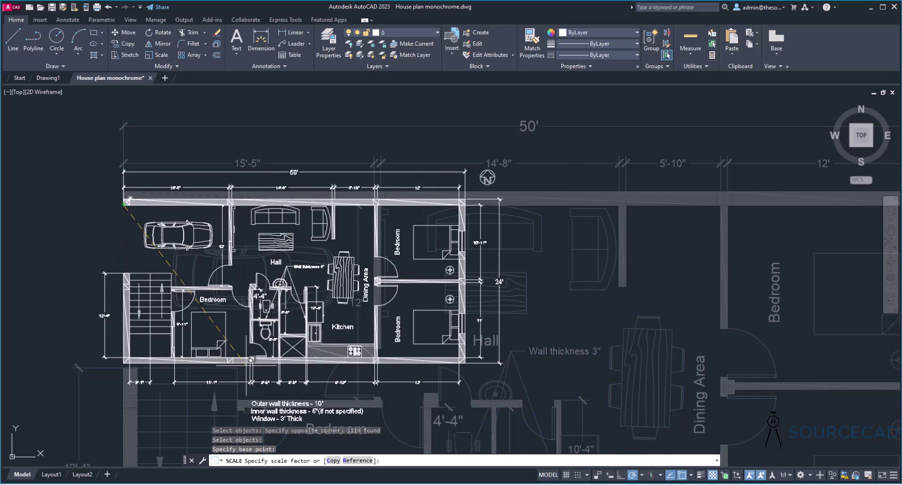
{"action": "left_click", "coordinate": [358, 461]}
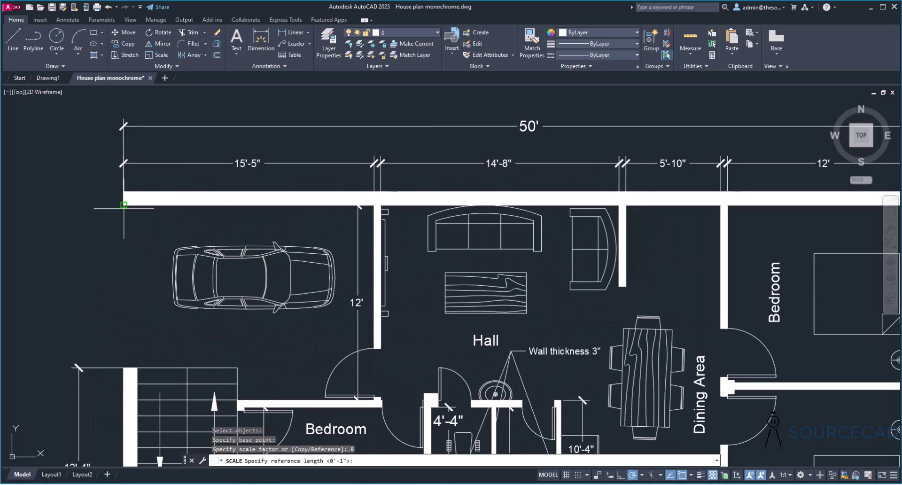
{"action": "left_click", "coordinate": [123, 205]}
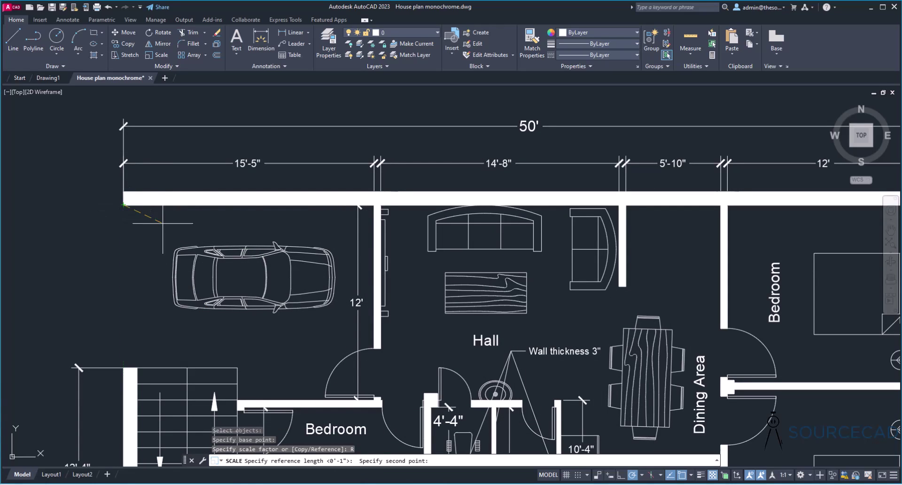
{"action": "left_click", "coordinate": [375, 205]}
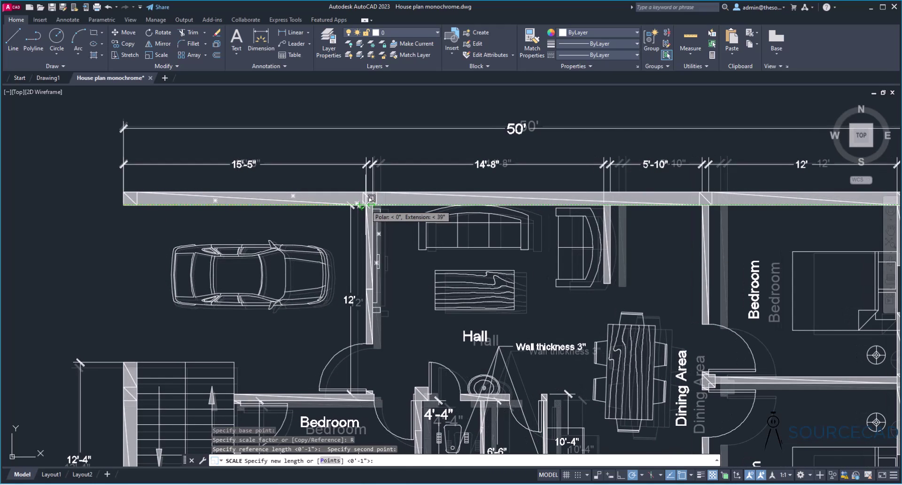
{"action": "type", "text": "15'5\""}
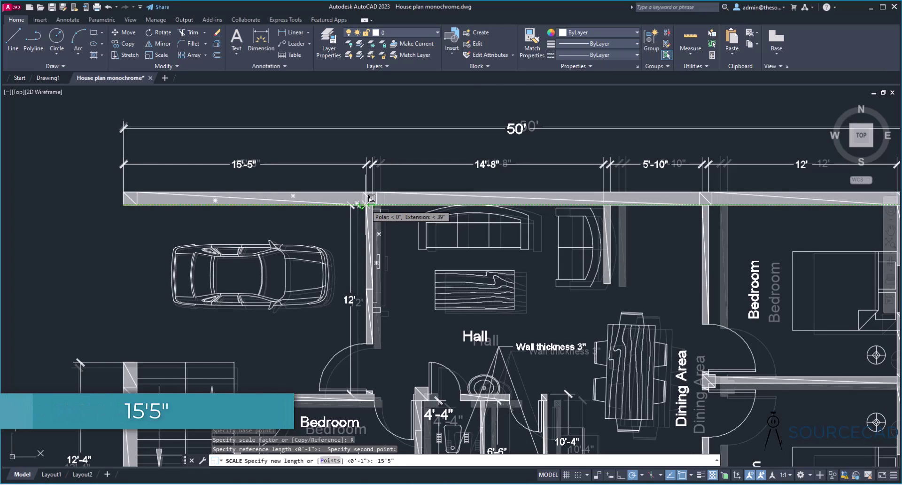
{"action": "key", "text": "Return"}
{"action": "scroll", "coordinate": [202, 188], "scroll_direction": "down", "scroll_amount": 8}
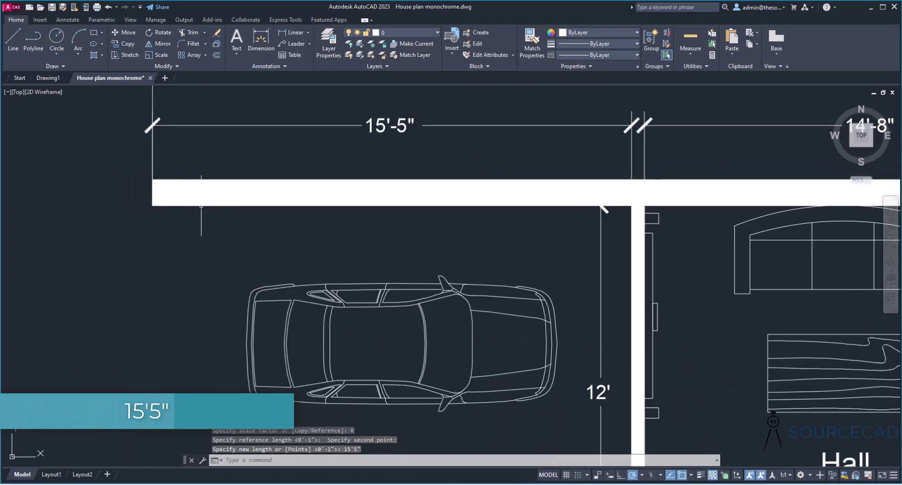
{"action": "left_click_drag", "start_coordinate": [301, 239], "coordinate": [299, 235]}
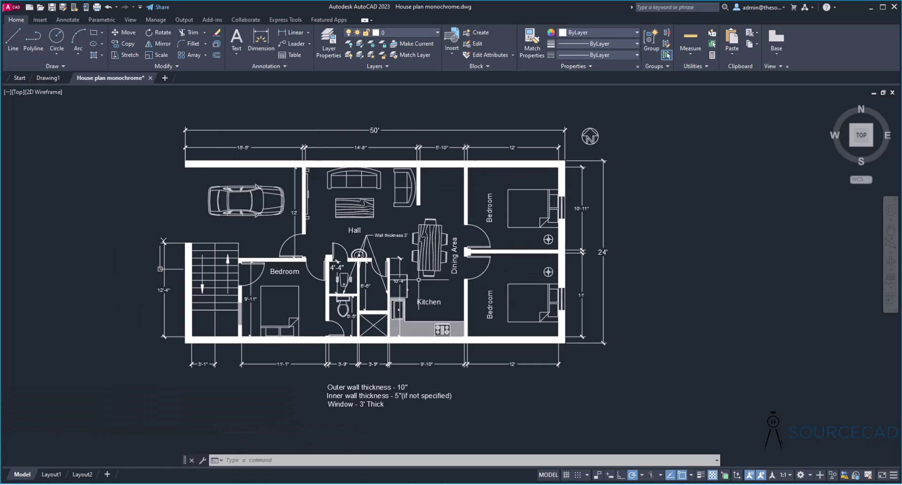
- Measure the stair-side wall with DI to confirm it now reads 12'-4"
{"action": "type", "text": "di"}
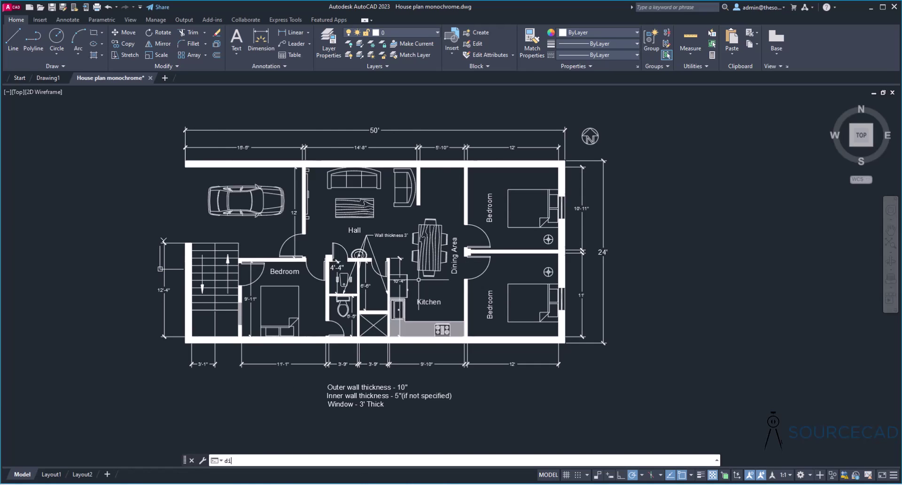
{"action": "key", "text": "Return"}
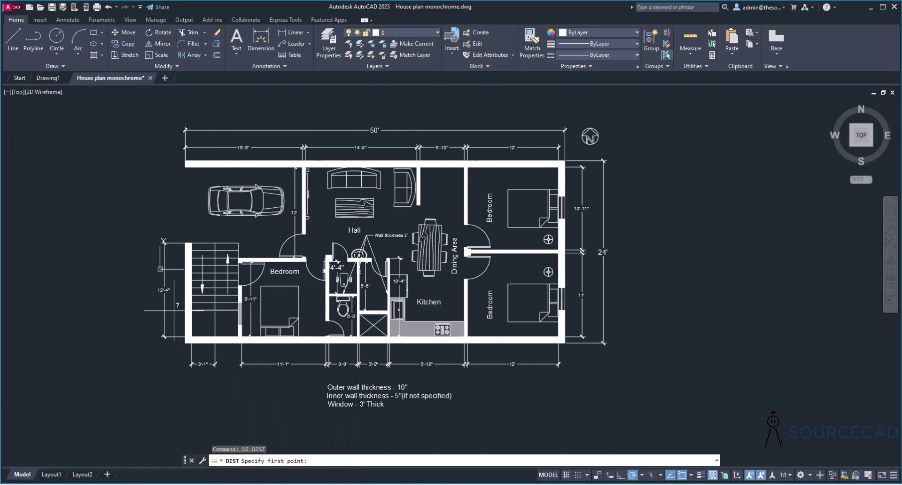
{"action": "scroll", "coordinate": [174, 310], "scroll_direction": "up", "scroll_amount": 4}
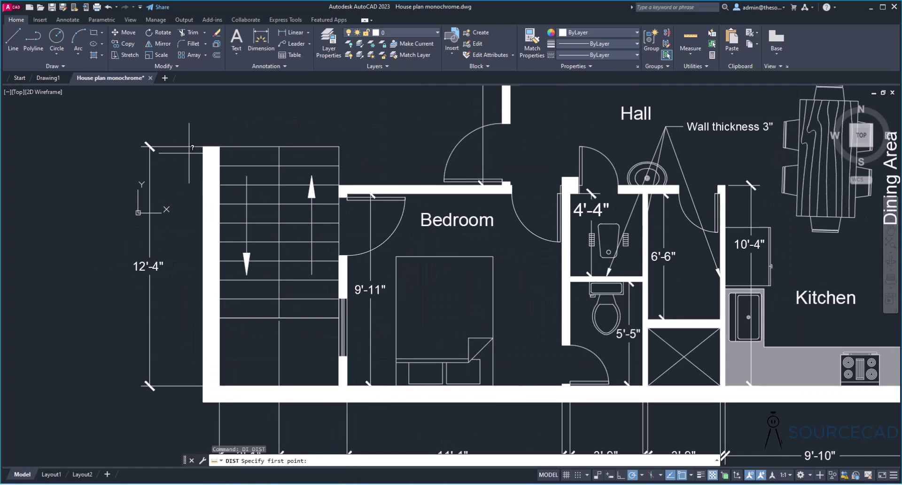
{"action": "left_click", "coordinate": [204, 385]}
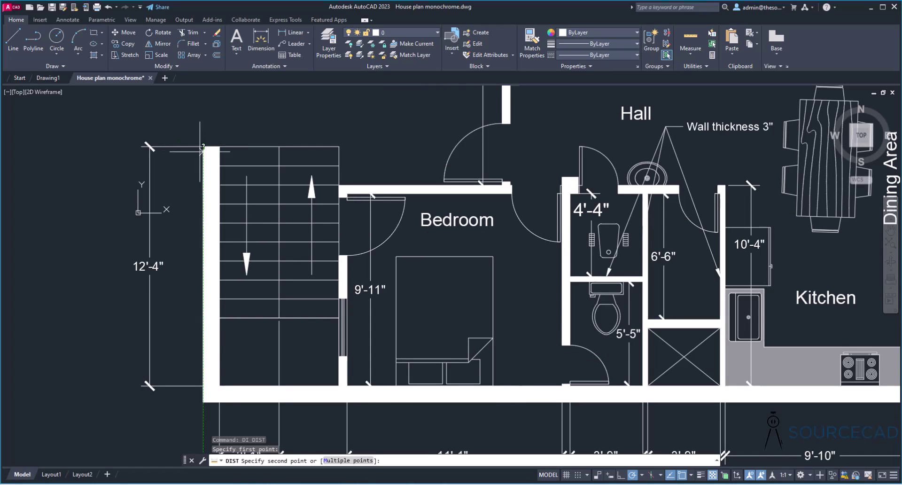
{"action": "left_click", "coordinate": [203, 386]}
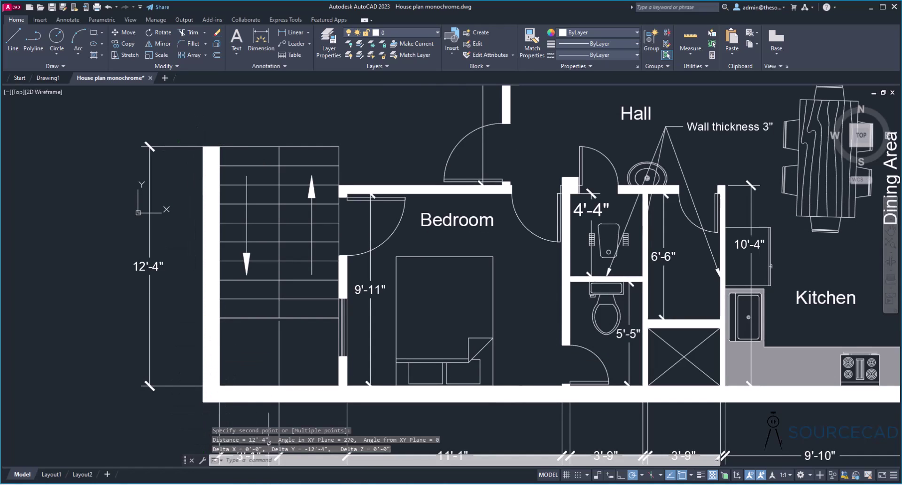
{"action": "scroll", "coordinate": [297, 451], "scroll_direction": "down", "scroll_amount": 6}
{"action": "scroll", "coordinate": [357, 263], "scroll_direction": "up", "scroll_amount": 3}
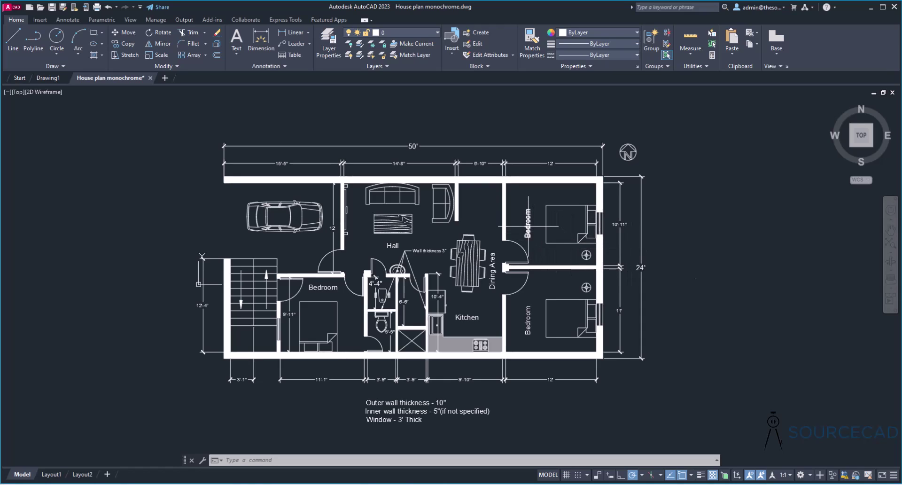
{"action": "mouse_move", "coordinate": [529, 227]}
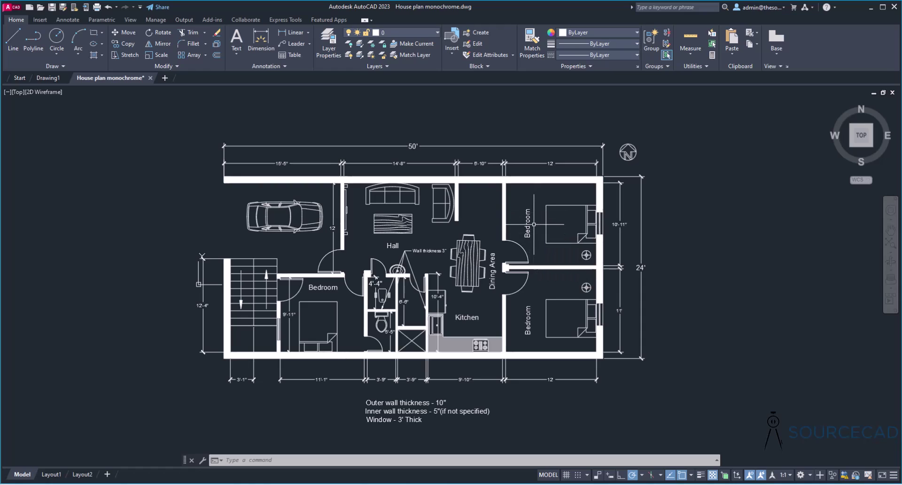
{"action": "scroll", "coordinate": [487, 172], "scroll_direction": "up", "scroll_amount": 2}
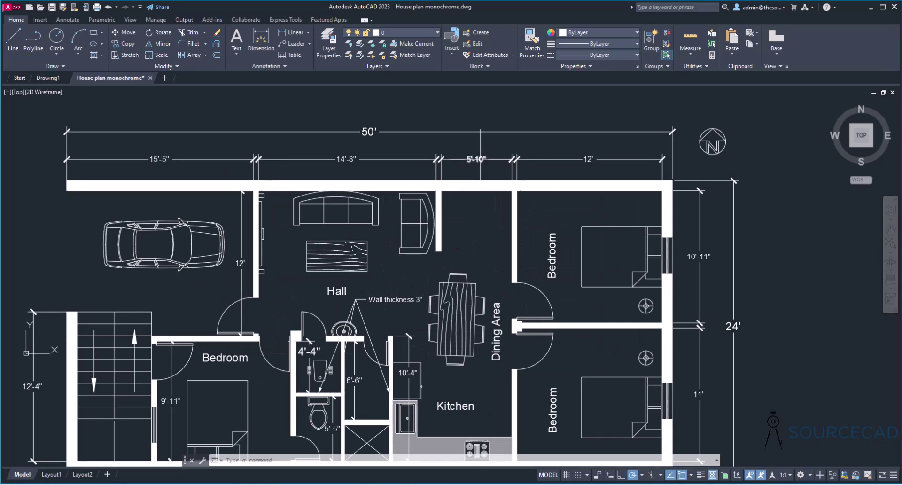
{"action": "left_click", "coordinate": [404, 300]}
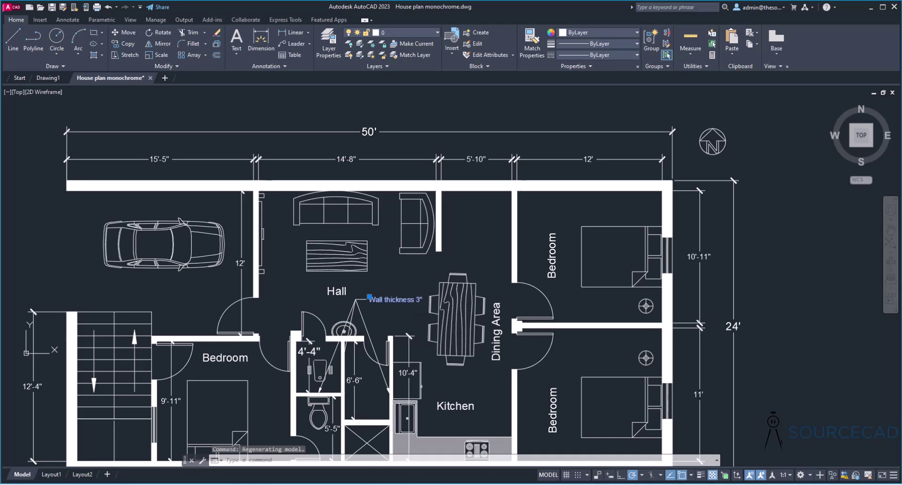
{"action": "double_click", "coordinate": [397, 300]}
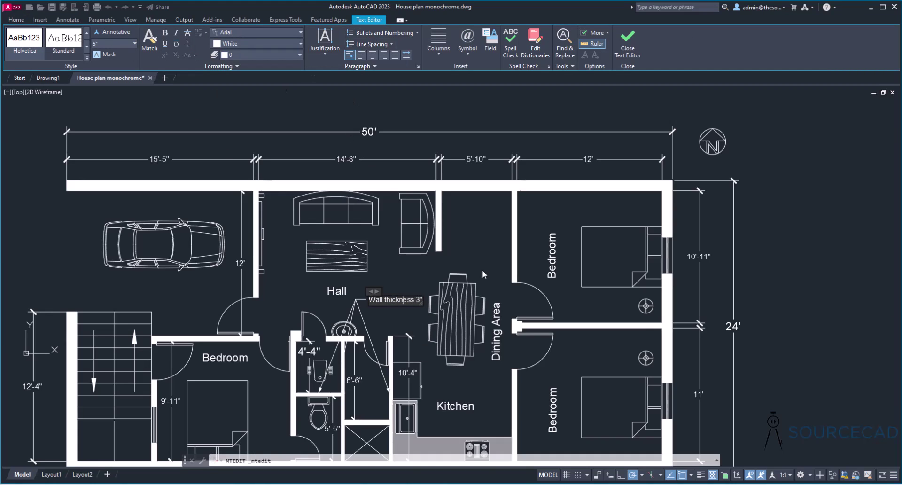
{"action": "left_click", "coordinate": [402, 313]}
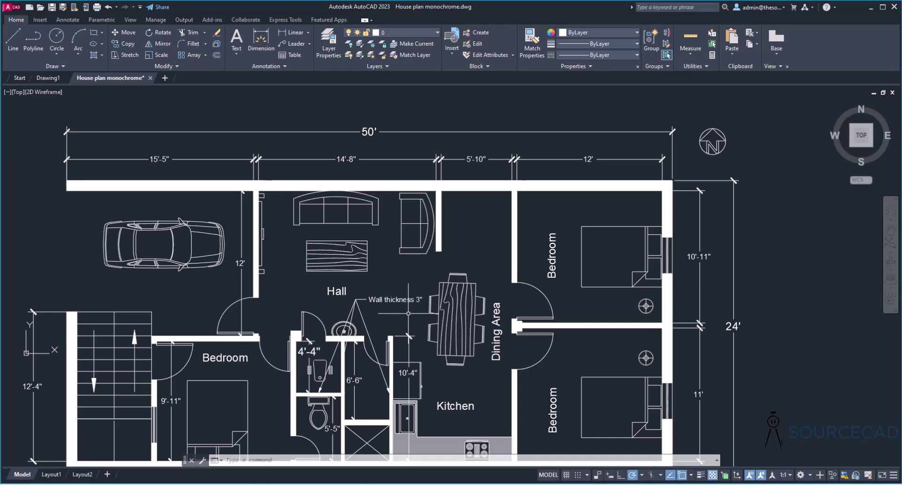
{"action": "left_click_drag", "start_coordinate": [408, 329], "coordinate": [439, 335]}
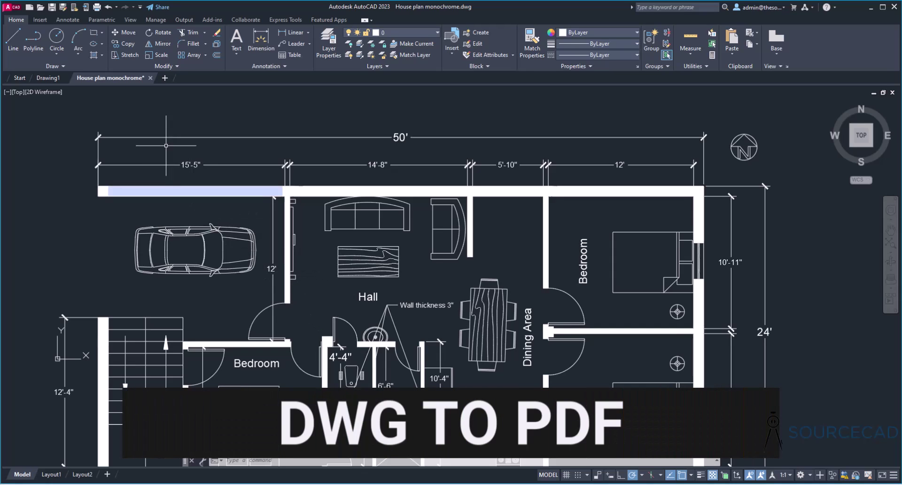
- Close the House plan monochrome drawing tab and discard its unsaved changes
{"action": "left_click", "coordinate": [151, 77]}
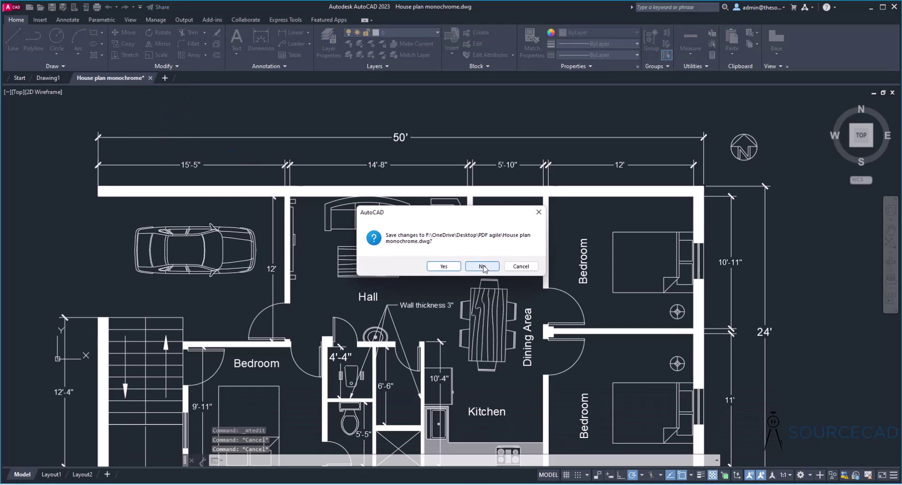
{"action": "left_click", "coordinate": [483, 266]}
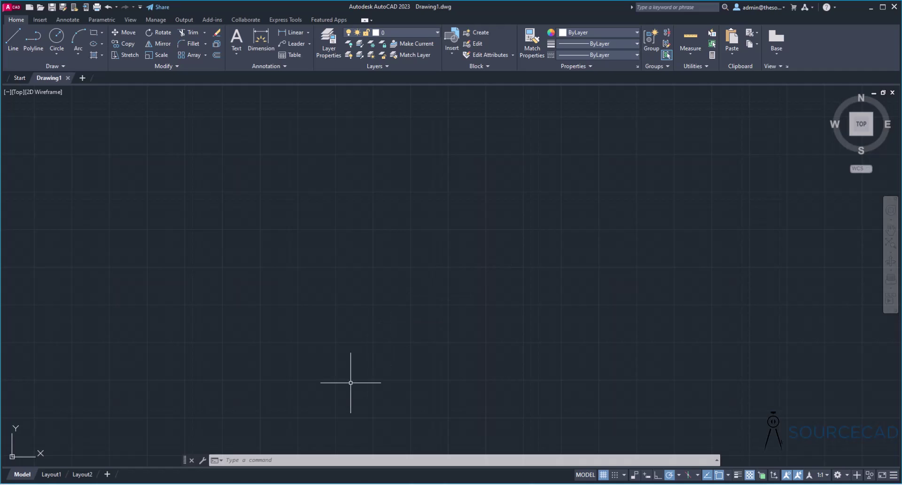
- Select the Office plan drawing in the PDF agile folder, then bring PDF Agile forward
{"action": "key", "text": "alt+Tab"}
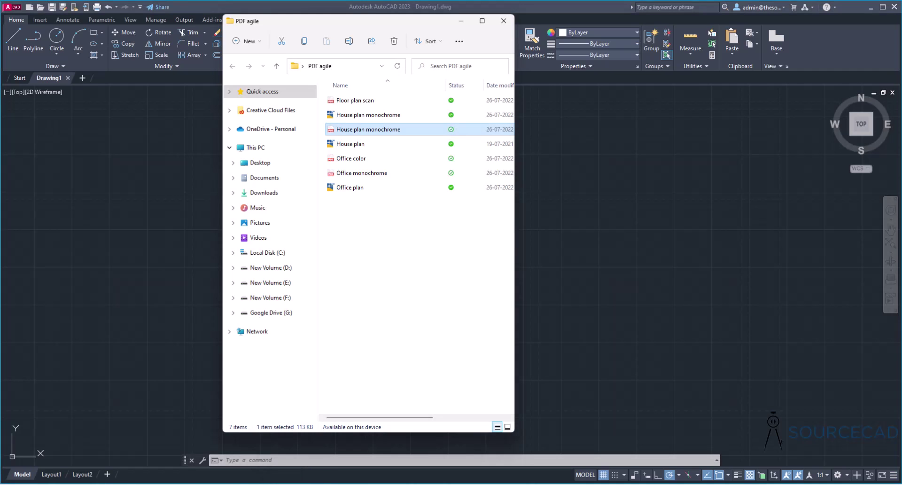
{"action": "left_click", "coordinate": [358, 190]}
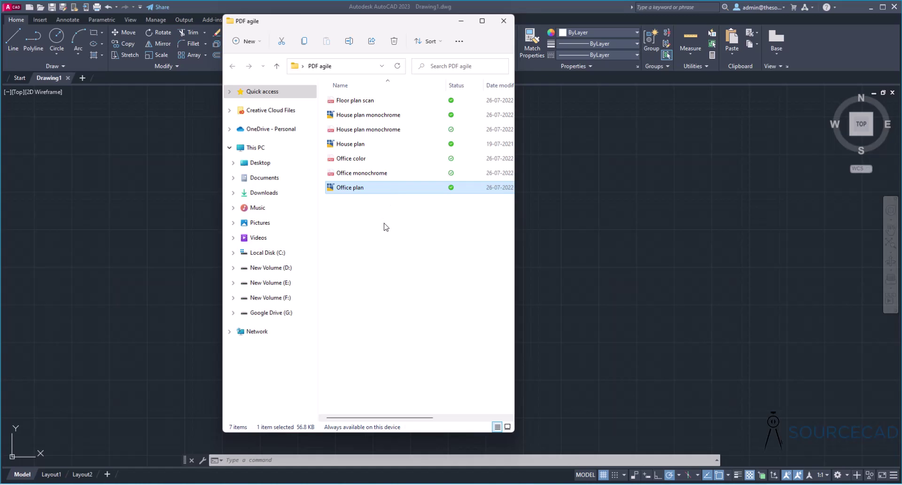
{"action": "left_click", "coordinate": [405, 483]}
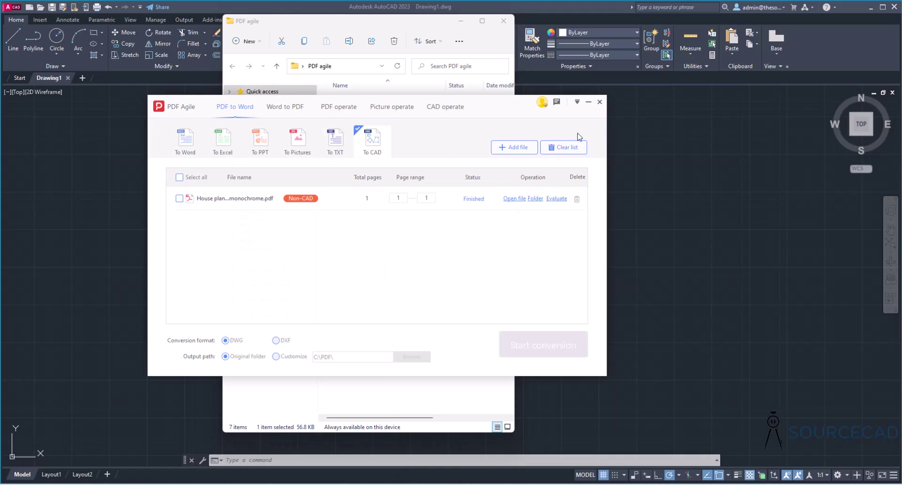
- Start a fresh CAD-to-PDF conversion and add Office plan.dwg from Desktop > PDF agile to the list
{"action": "left_click", "coordinate": [600, 102]}
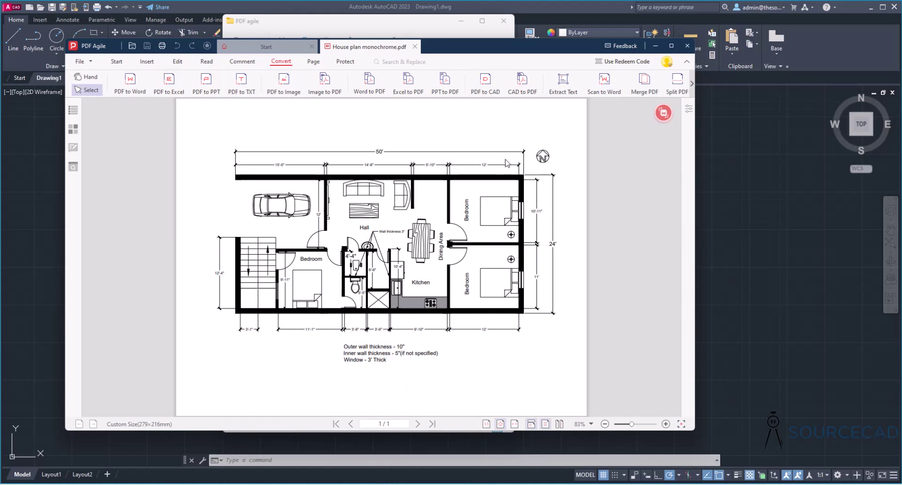
{"action": "left_click", "coordinate": [525, 88]}
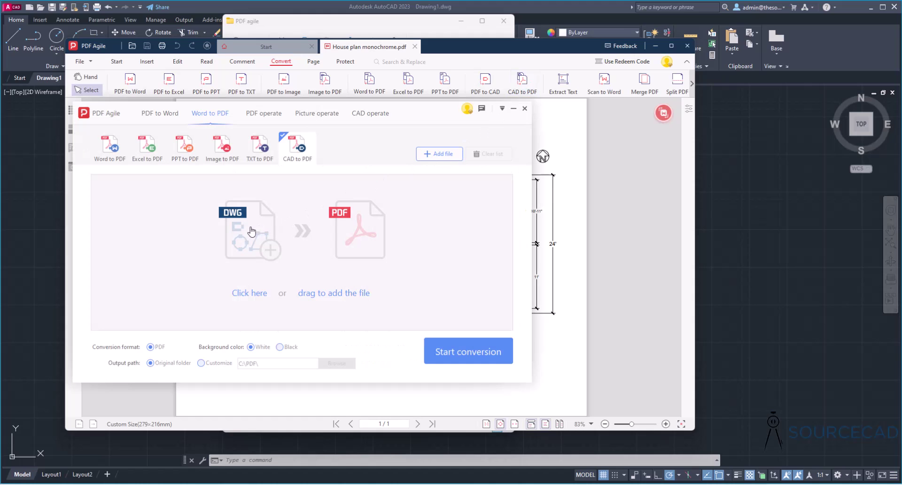
{"action": "left_click", "coordinate": [250, 293]}
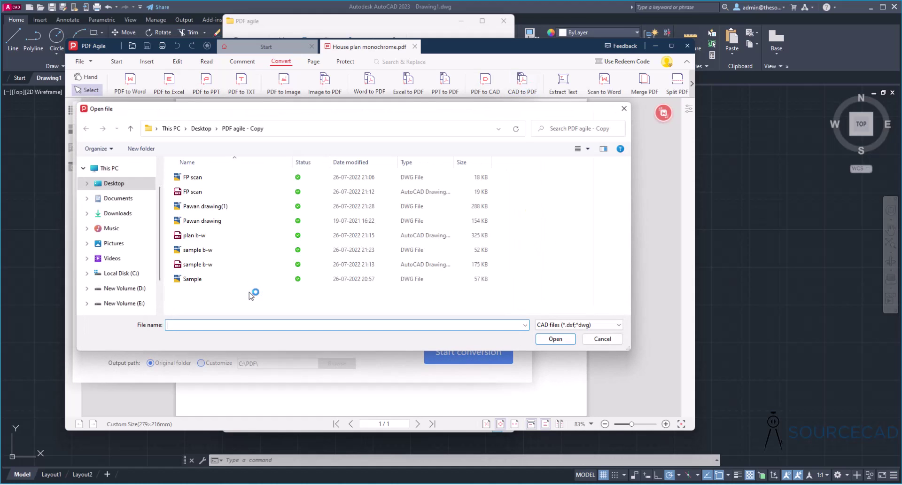
{"action": "left_click", "coordinate": [205, 131]}
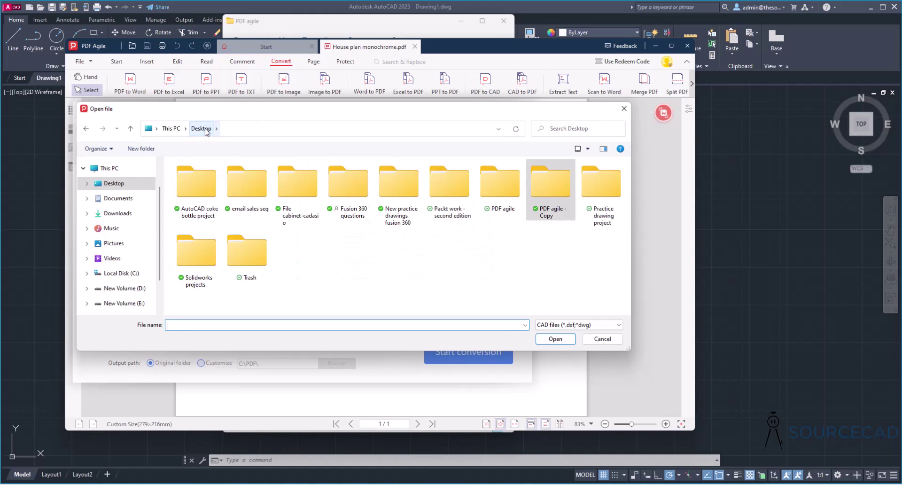
{"action": "double_click", "coordinate": [490, 188]}
{"action": "left_click", "coordinate": [193, 207]}
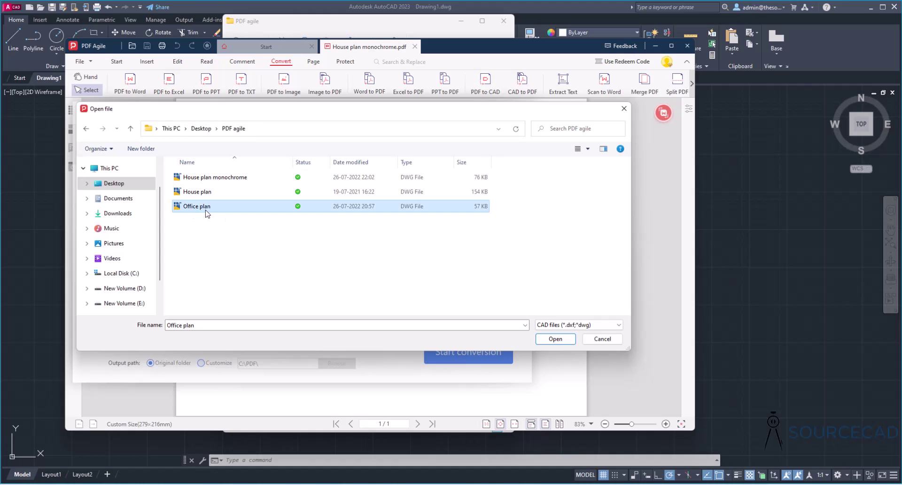
{"action": "left_click", "coordinate": [554, 338]}
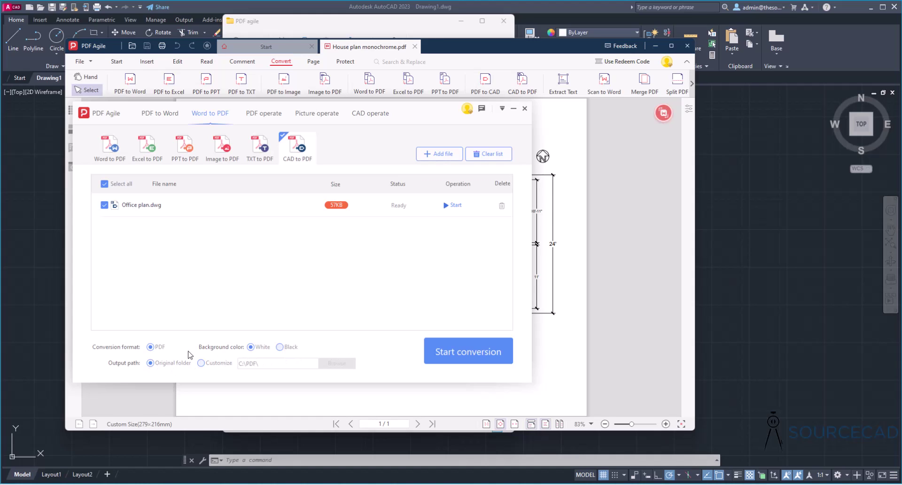
- Convert Office plan.dwg to PDF and open the resulting Office plan.pdf
{"action": "left_click", "coordinate": [489, 353]}
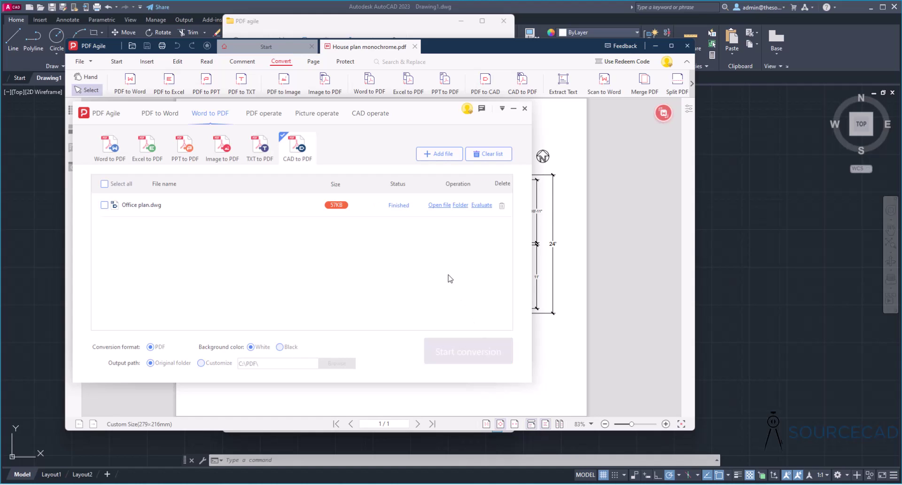
{"action": "left_click", "coordinate": [440, 205]}
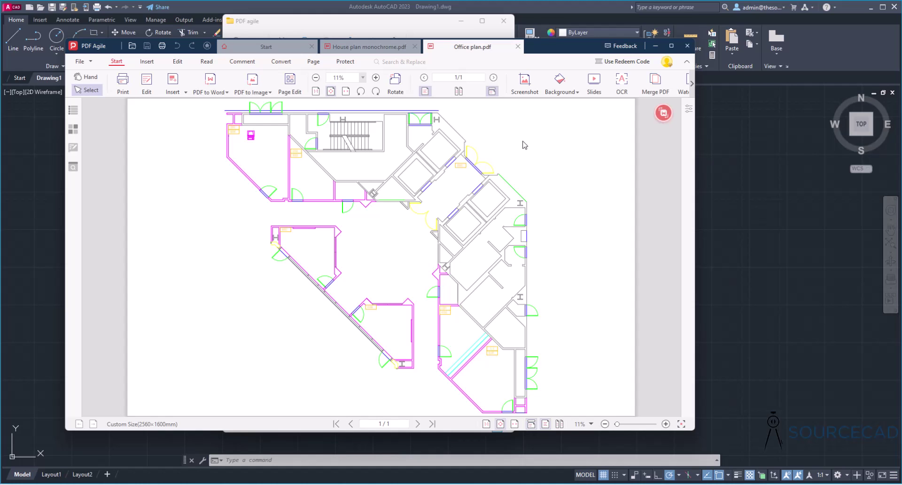
- Open Office plan.dwg from the PDF agile folder in AutoCAD and zoom to extents
{"action": "left_click", "coordinate": [798, 202]}
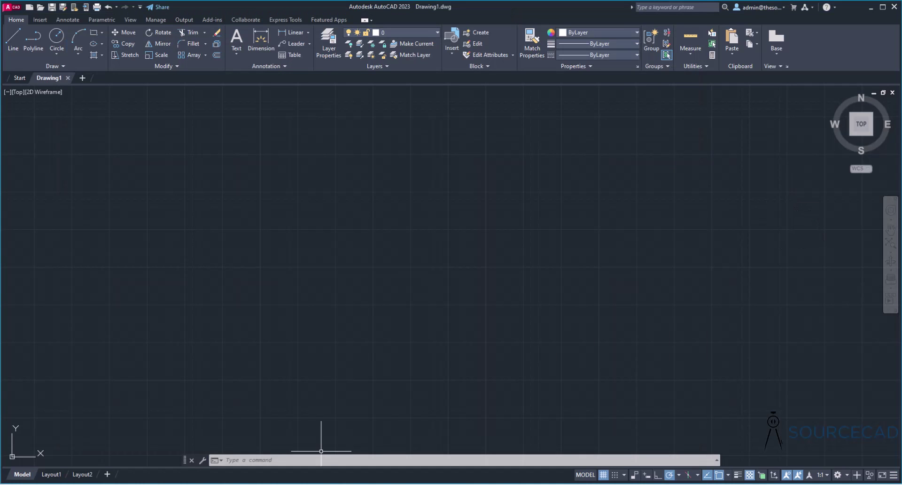
{"action": "key", "text": "alt+Tab"}
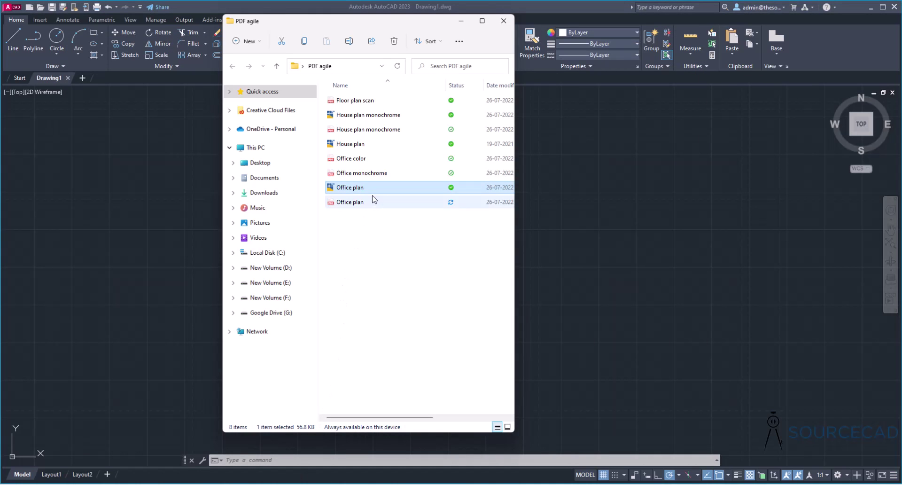
{"action": "double_click", "coordinate": [376, 191]}
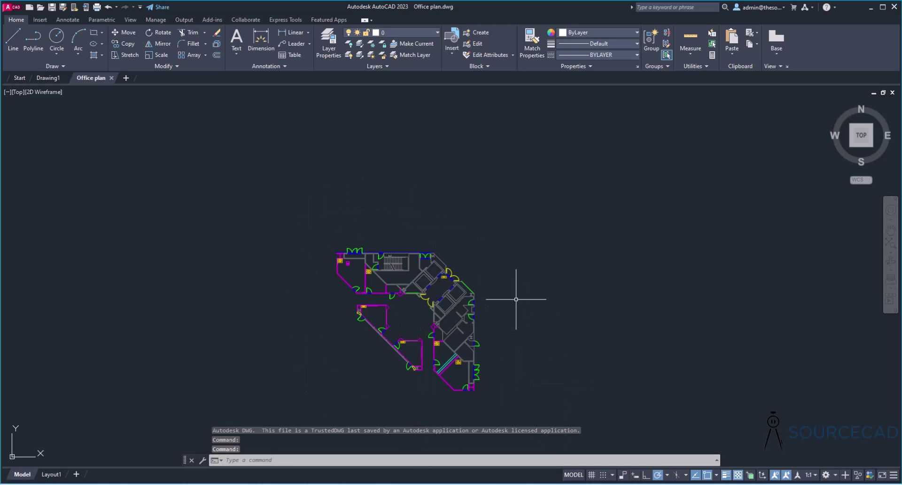
{"action": "middle_click", "coordinate": [501, 246]}
{"action": "middle_click", "coordinate": [501, 246]}
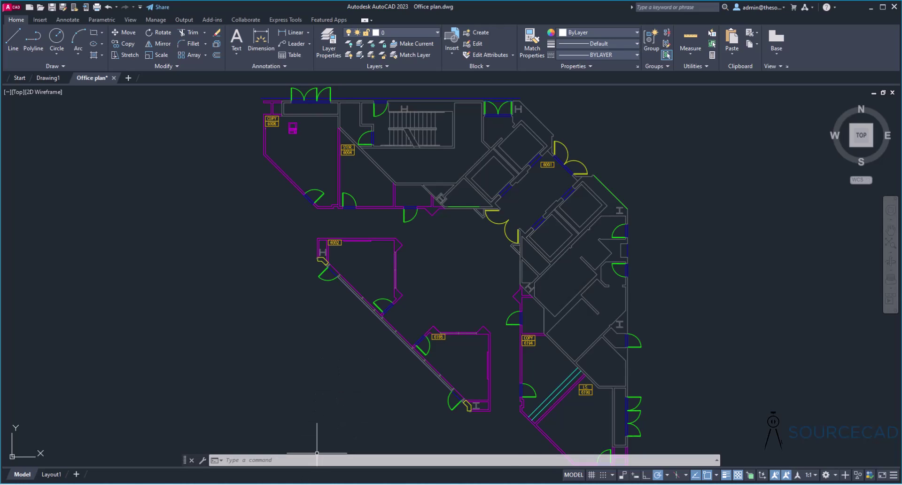
{"action": "key", "text": "alt+Tab"}
- Open Office monochrome.pdf from the PDF agile folder in PDF Agile
{"action": "left_click", "coordinate": [365, 262]}
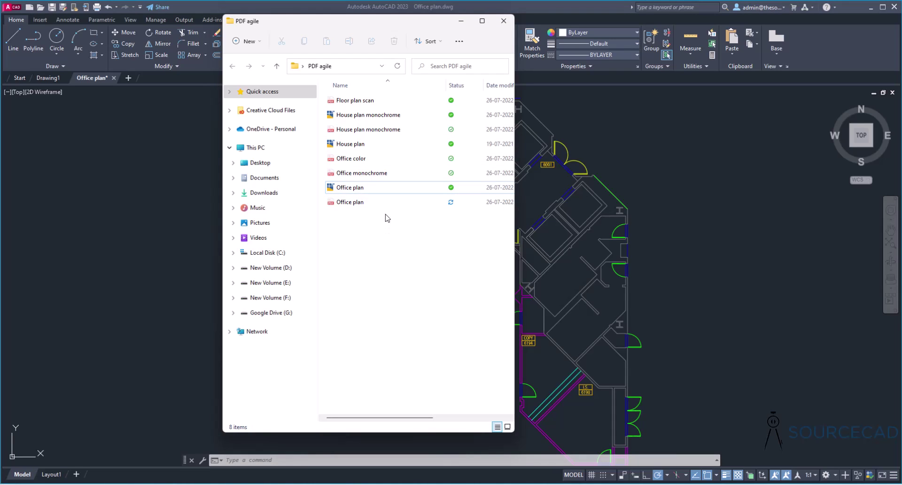
{"action": "left_click", "coordinate": [385, 175]}
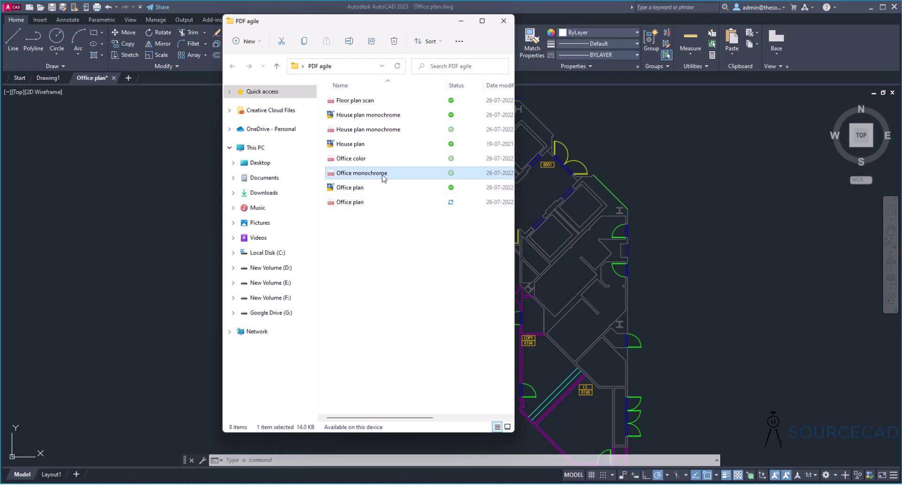
{"action": "double_click", "coordinate": [385, 175]}
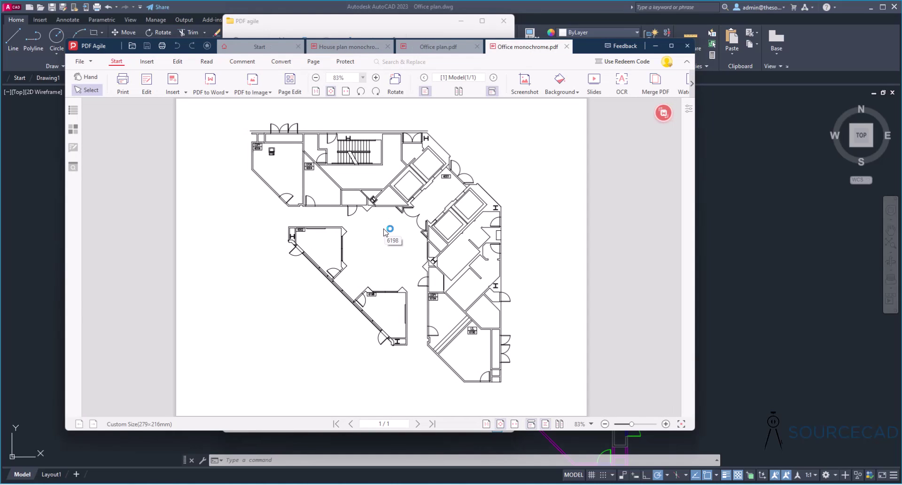
- Close the House plan monochrome, Office plan.pdf and Start tabs
{"action": "left_click", "coordinate": [388, 47]}
{"action": "left_click", "coordinate": [388, 47]}
{"action": "left_click", "coordinate": [298, 46]}
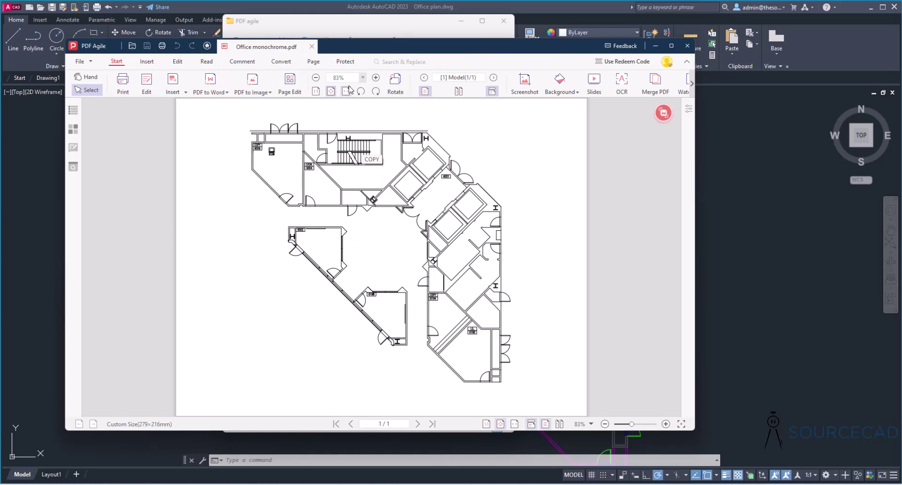
- Encrypt Office monochrome.pdf with a password via Protect > Encrypt, overwriting the original file
{"action": "left_click", "coordinate": [347, 62]}
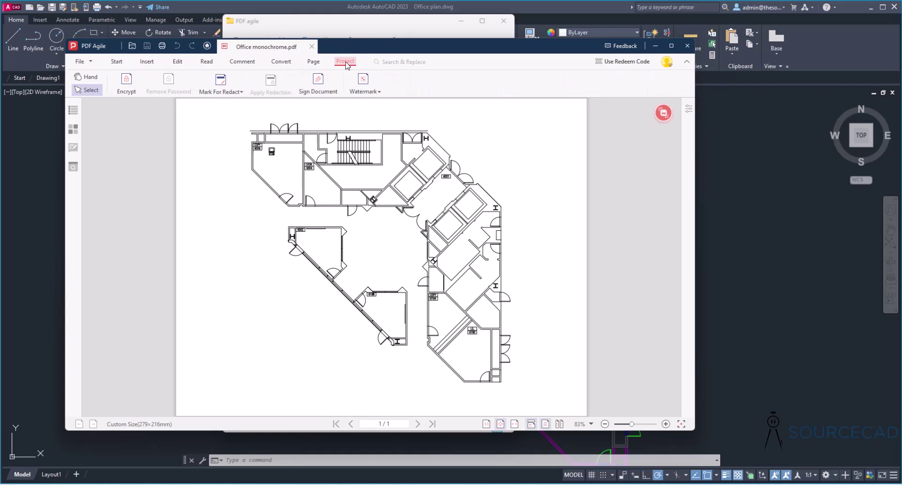
{"action": "left_click", "coordinate": [127, 84]}
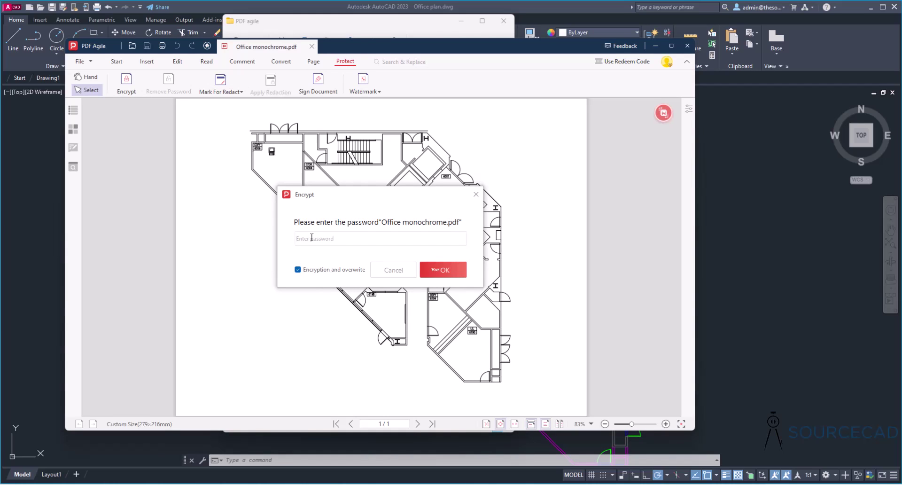
{"action": "type", "text": "1234"}
{"action": "left_click", "coordinate": [446, 271]}
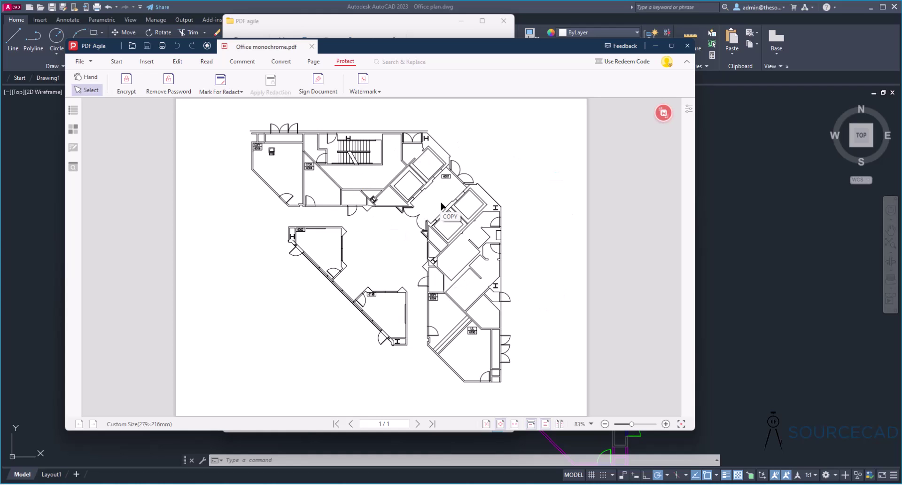
- Close PDF Agile and reopen Office monochrome.pdf from File Explorer
{"action": "left_click", "coordinate": [687, 45]}
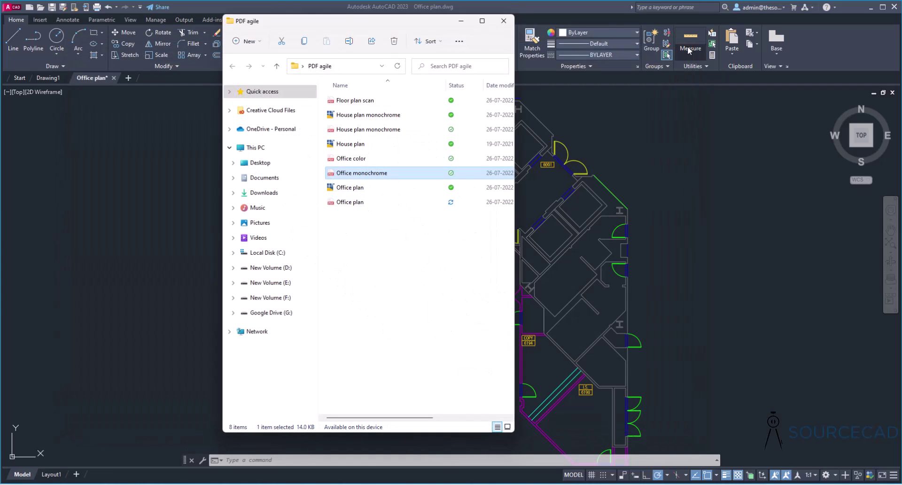
{"action": "left_click", "coordinate": [400, 243]}
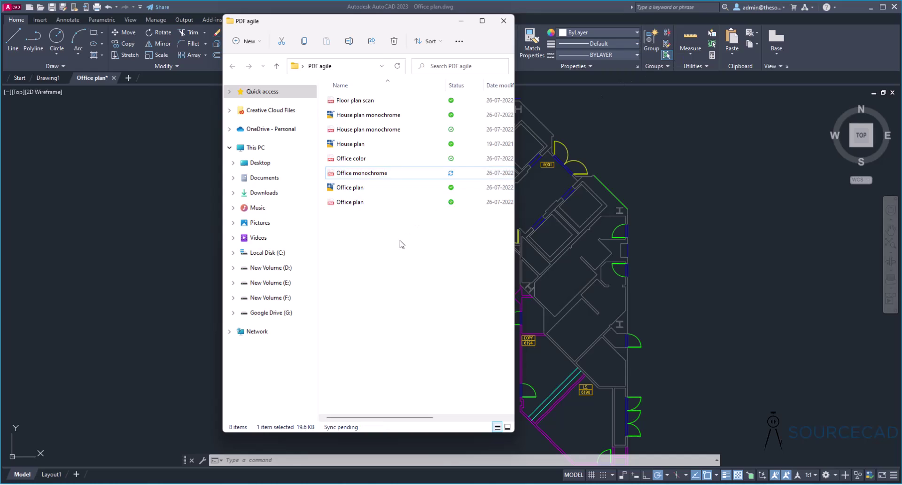
{"action": "left_click", "coordinate": [376, 175]}
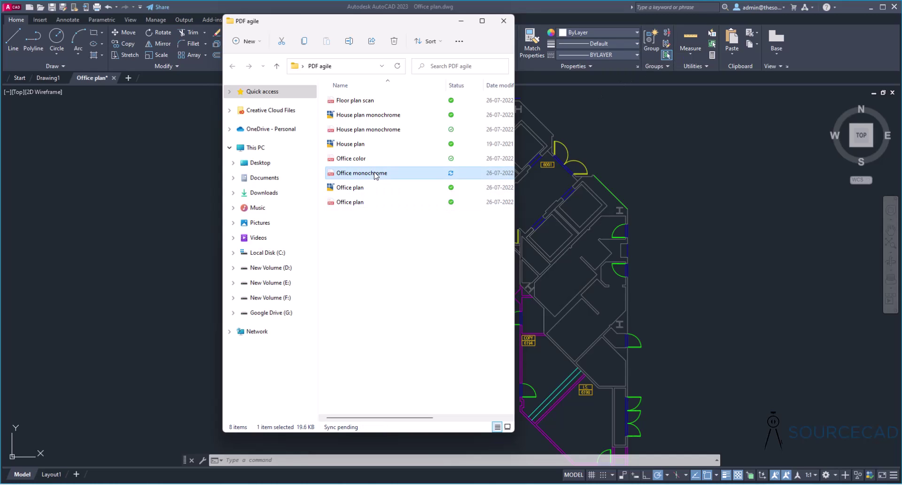
{"action": "double_click", "coordinate": [376, 174]}
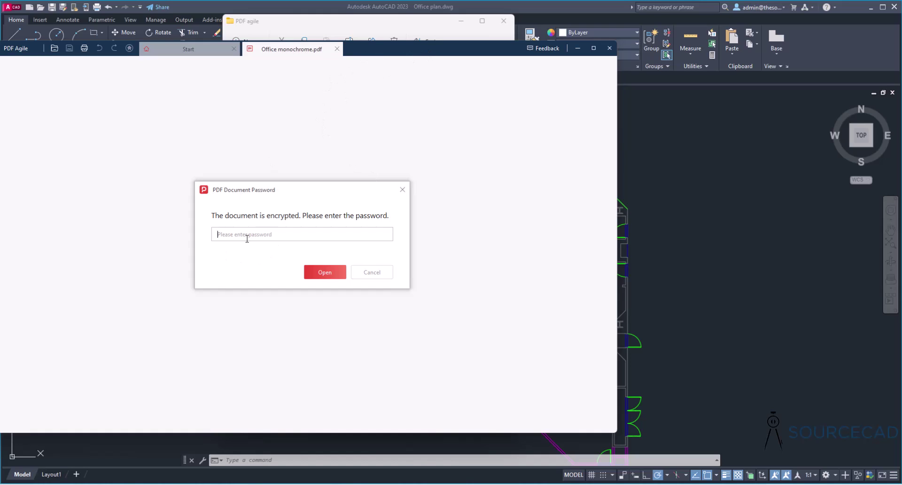
- Enter the document password, retrying after a failed attempt, until the PDF opens
{"action": "type", "text": "••••••"}
{"action": "left_click", "coordinate": [331, 274]}
{"action": "left_click", "coordinate": [231, 234]}
{"action": "type", "text": "••••••"}
{"action": "left_click", "coordinate": [329, 272]}
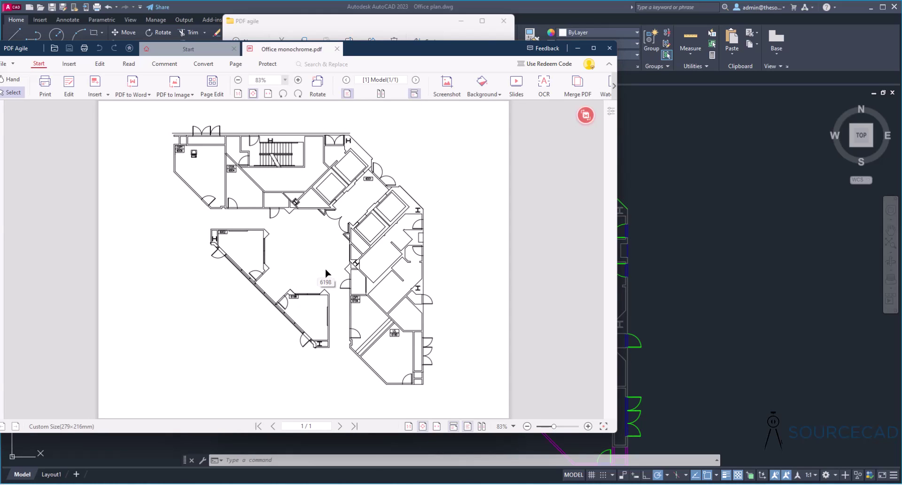
{"action": "left_click_drag", "start_coordinate": [380, 53], "coordinate": [426, 52]}
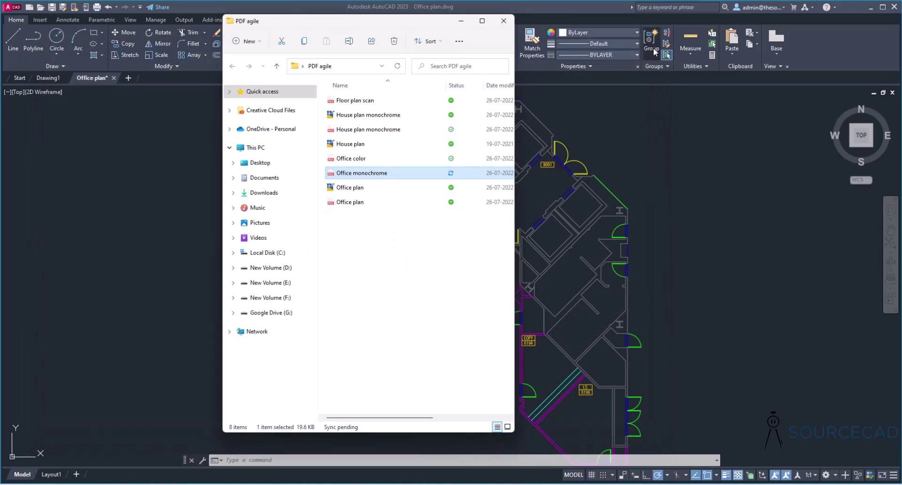
- Close the PDF agile File Explorer window to reveal the Office plan drawing
{"action": "left_click", "coordinate": [455, 217]}
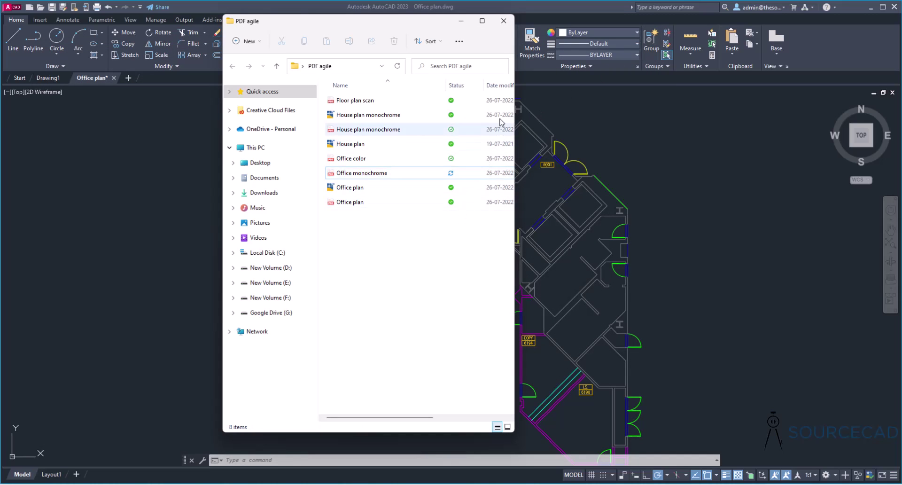
{"action": "left_click", "coordinate": [504, 21]}
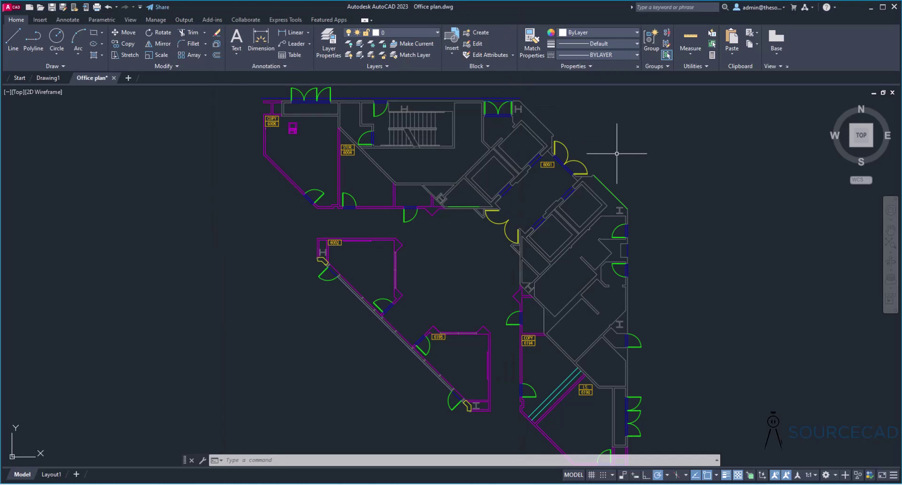